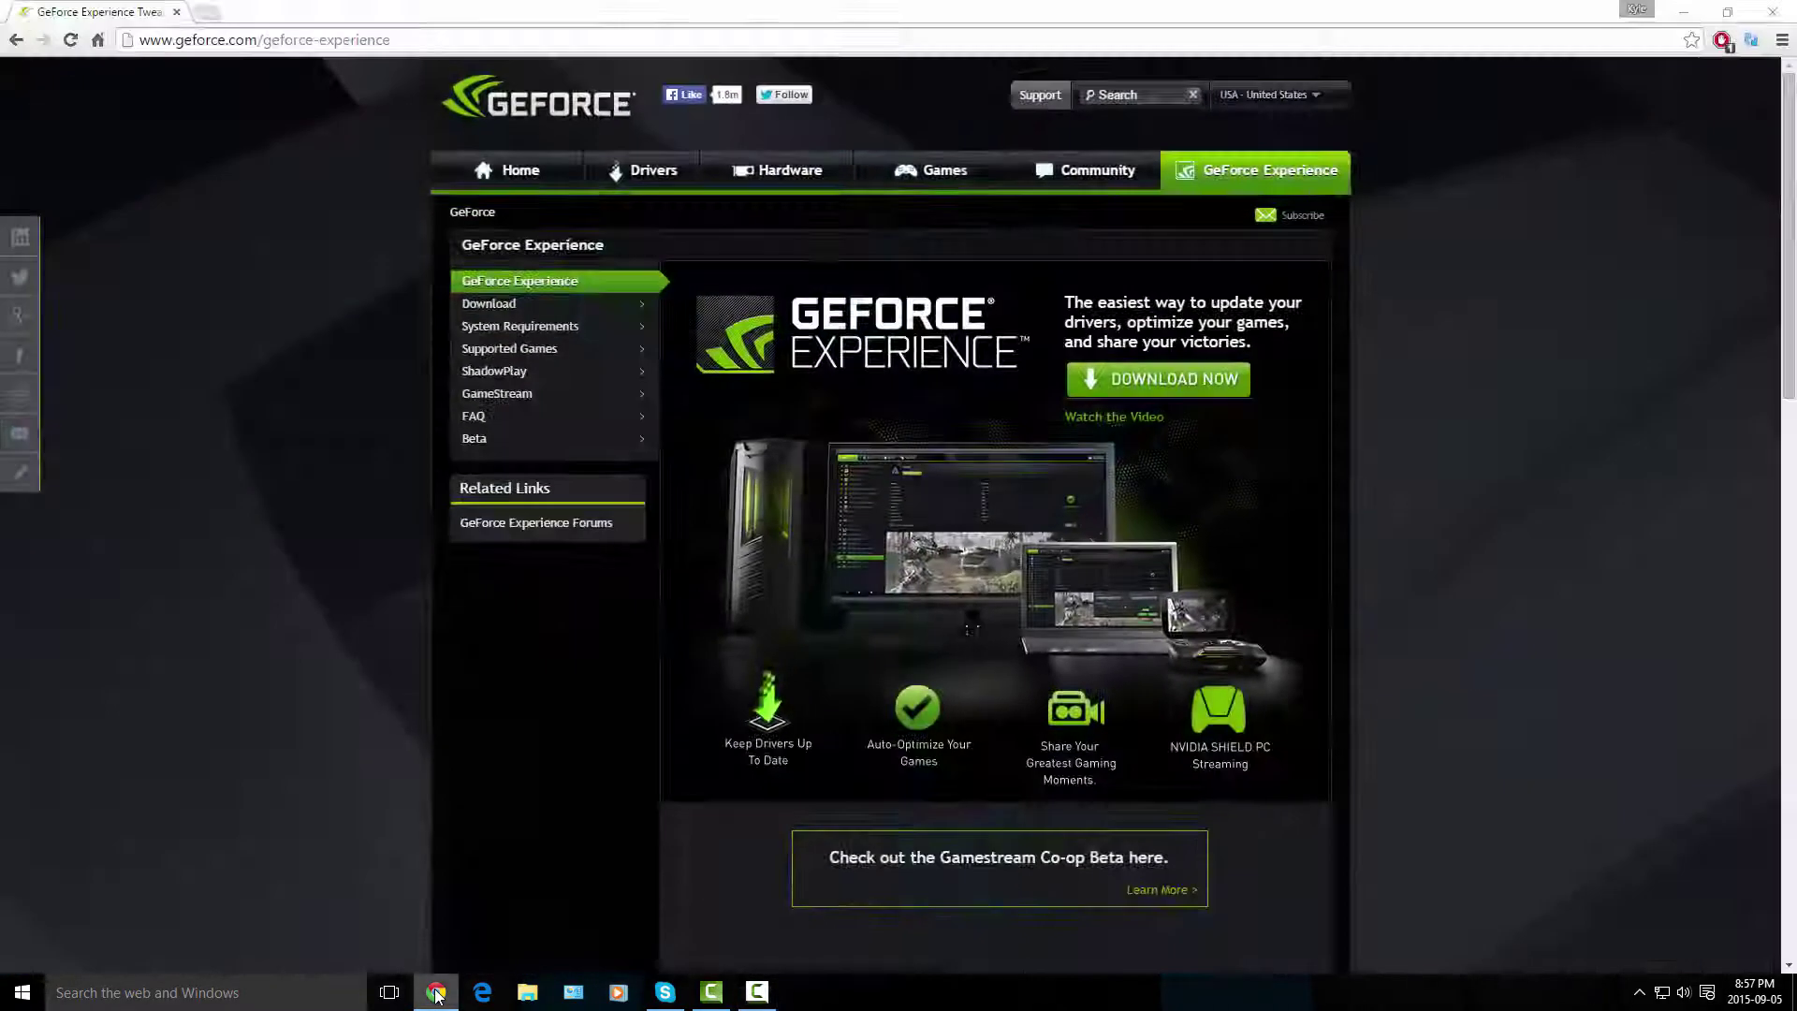
pyautogui.click(436, 992)
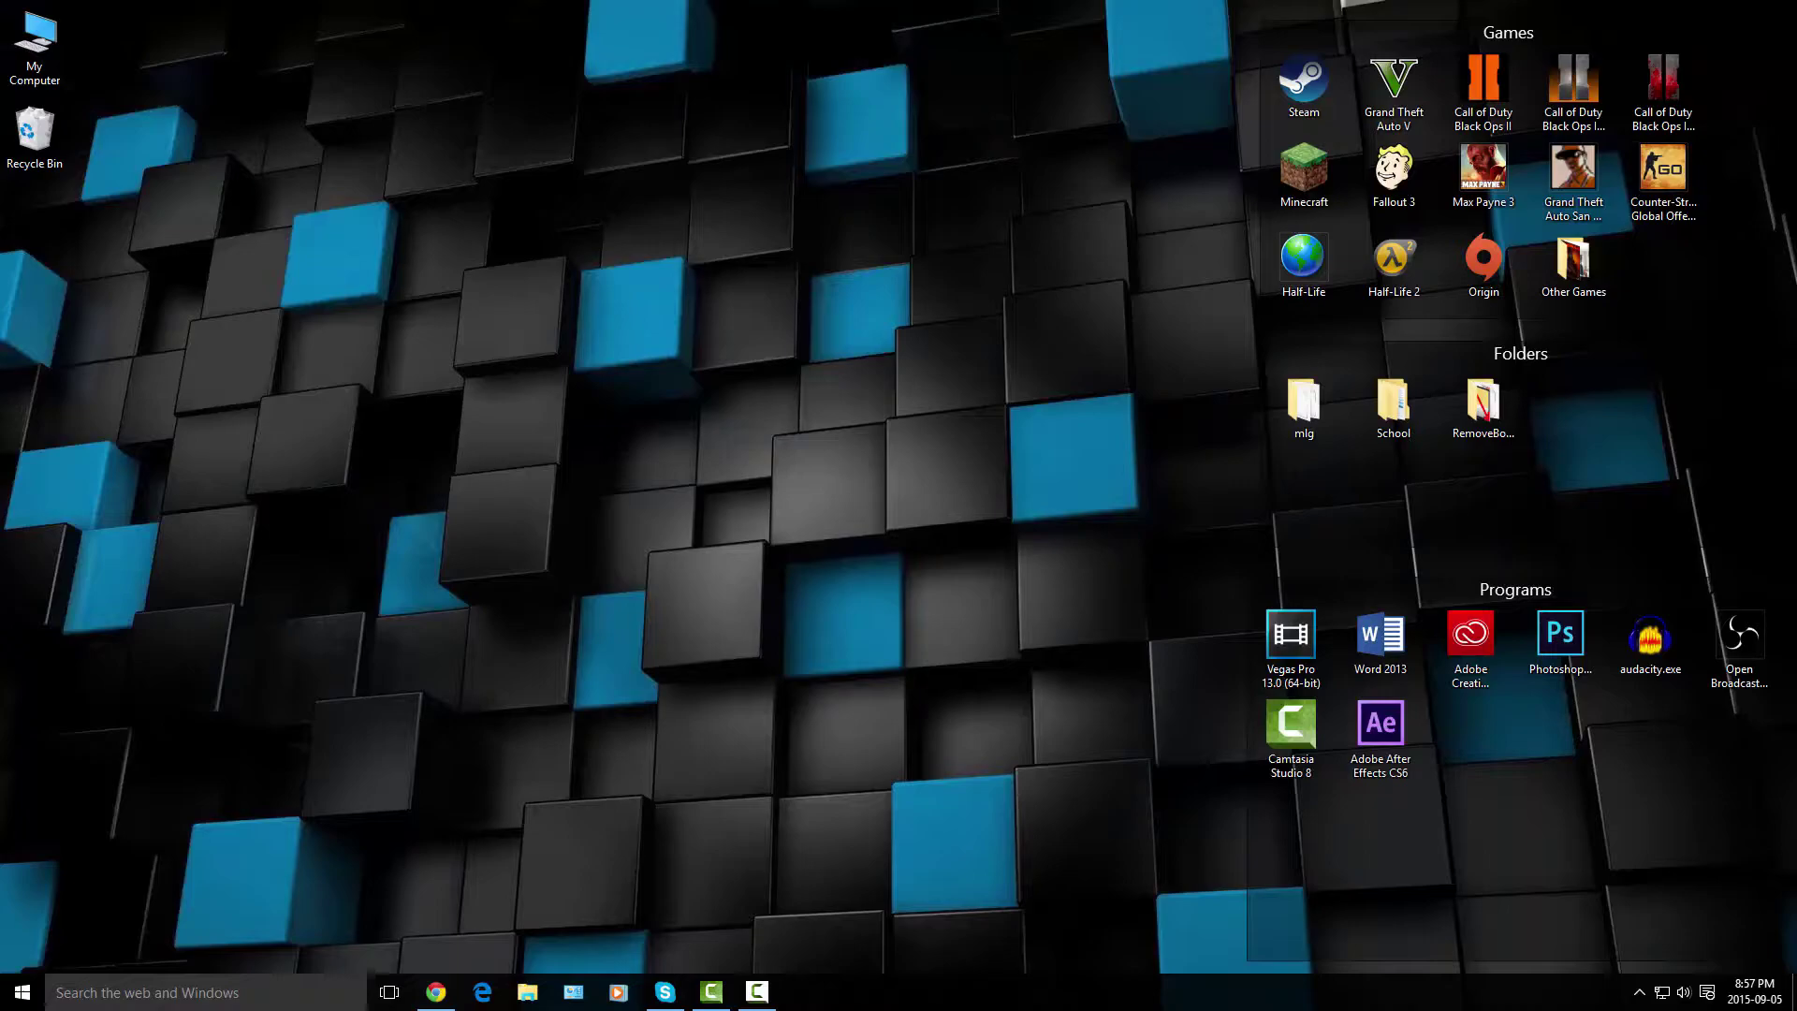
# From the desktop, run a Windows search for 'gef'.
pyautogui.click(436, 992)
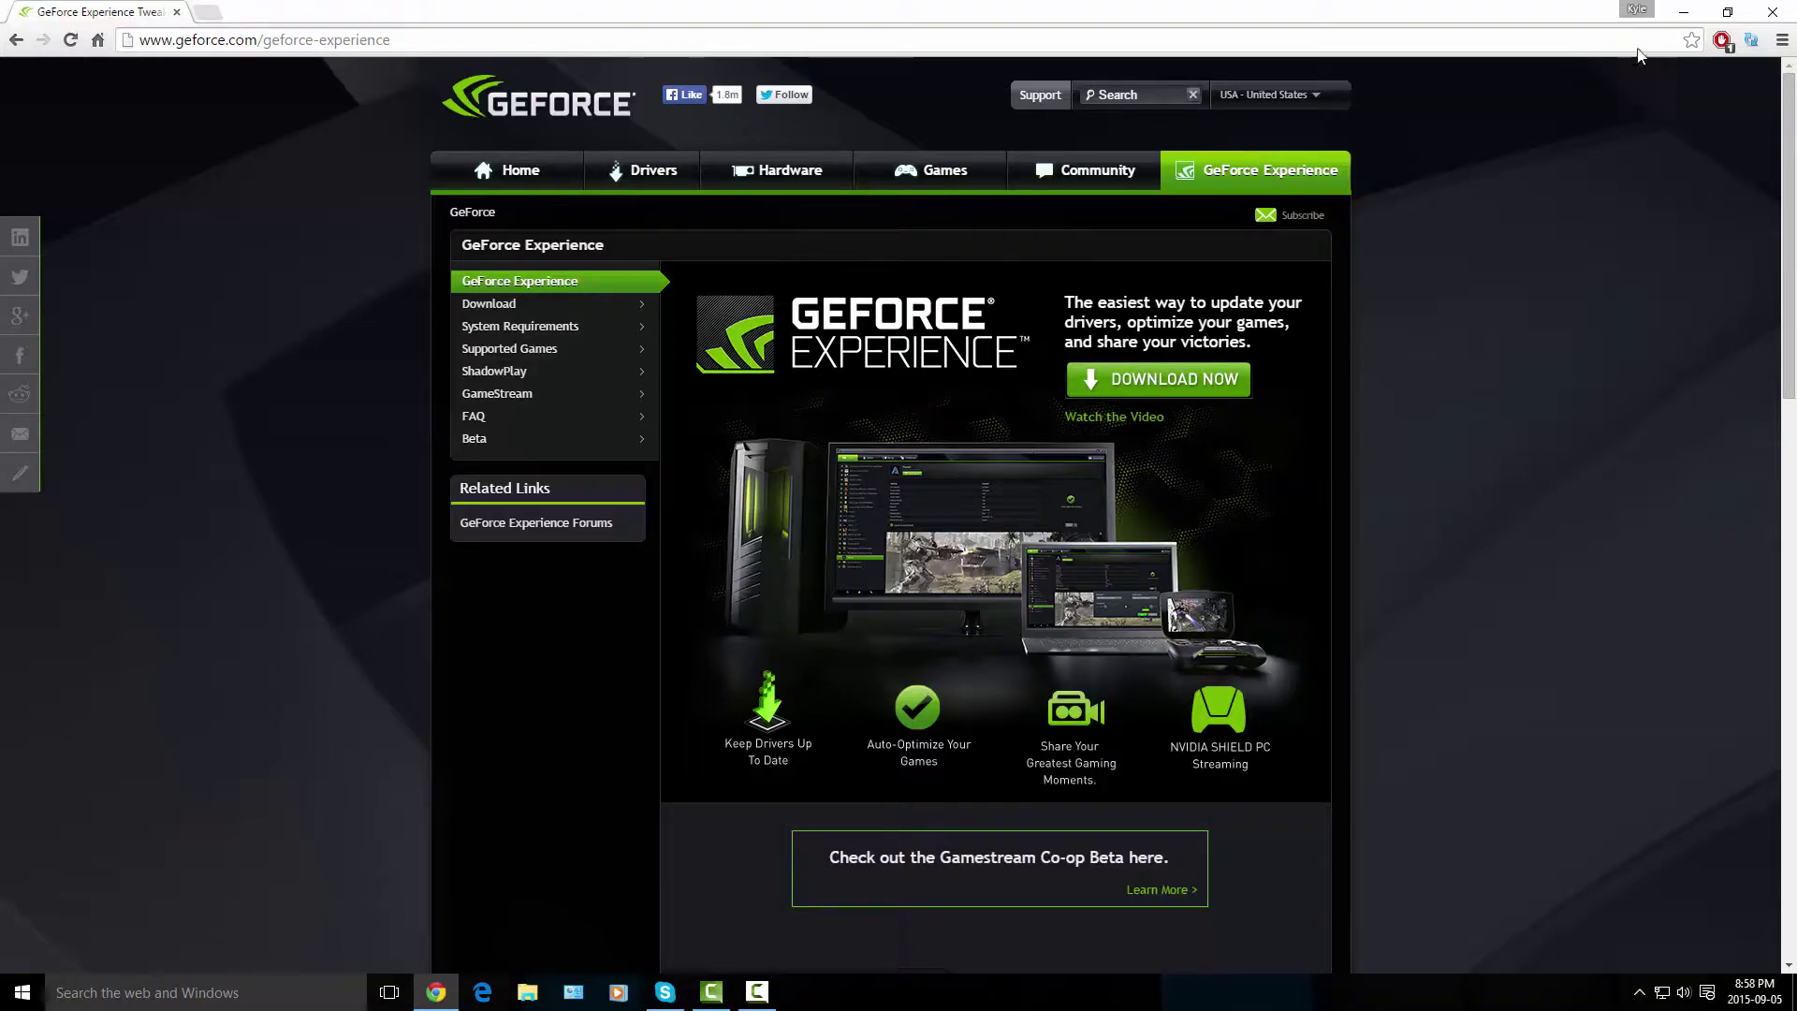
pyautogui.click(1683, 13)
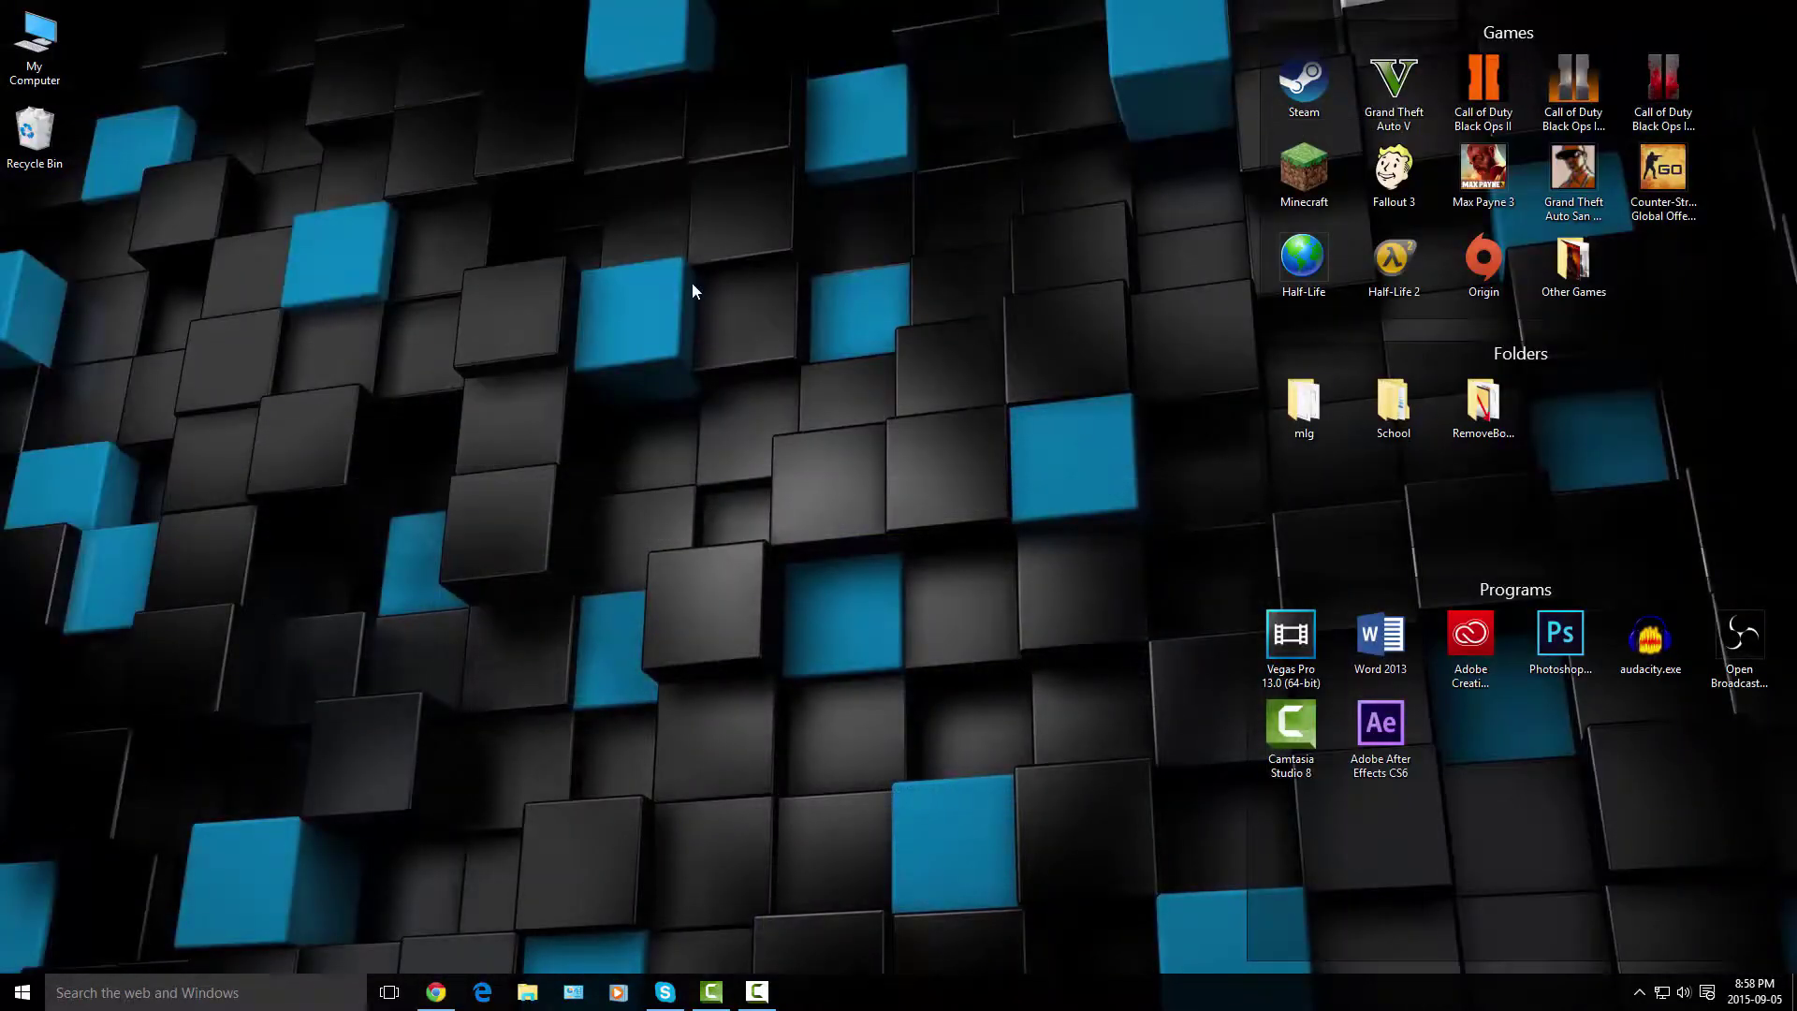
pyautogui.click(250, 1001)
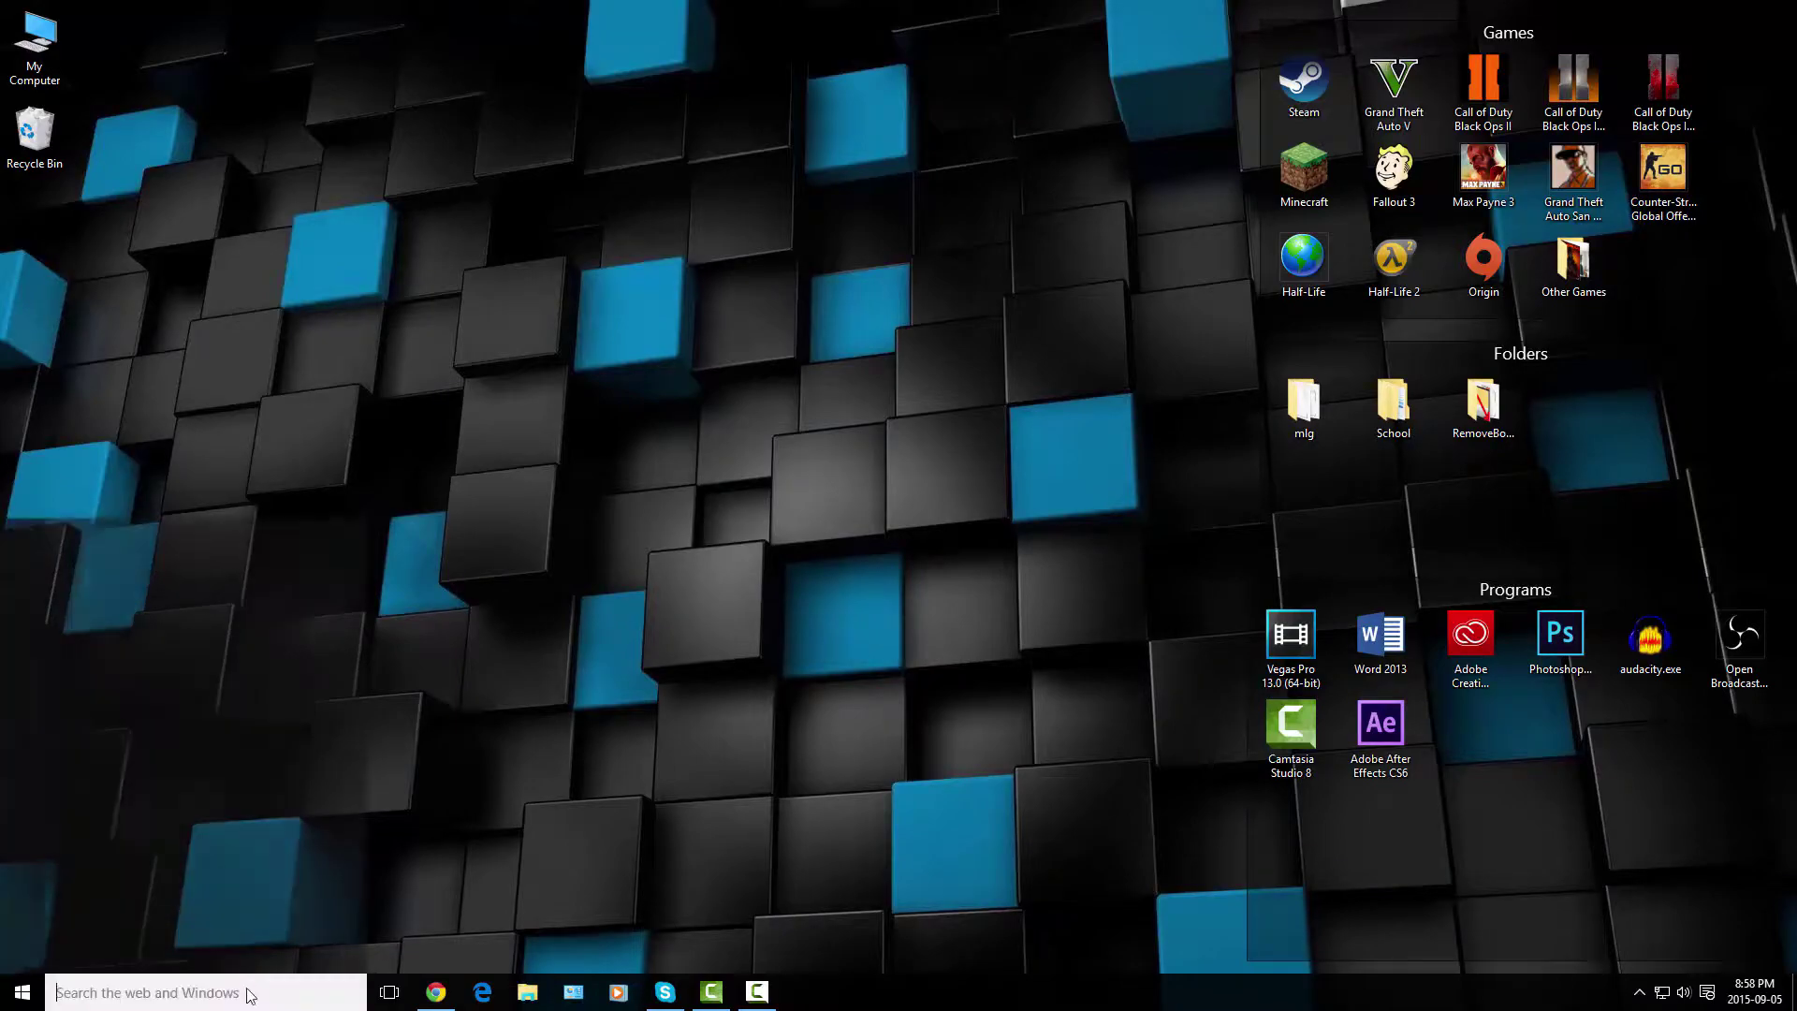
pyautogui.write('gef')
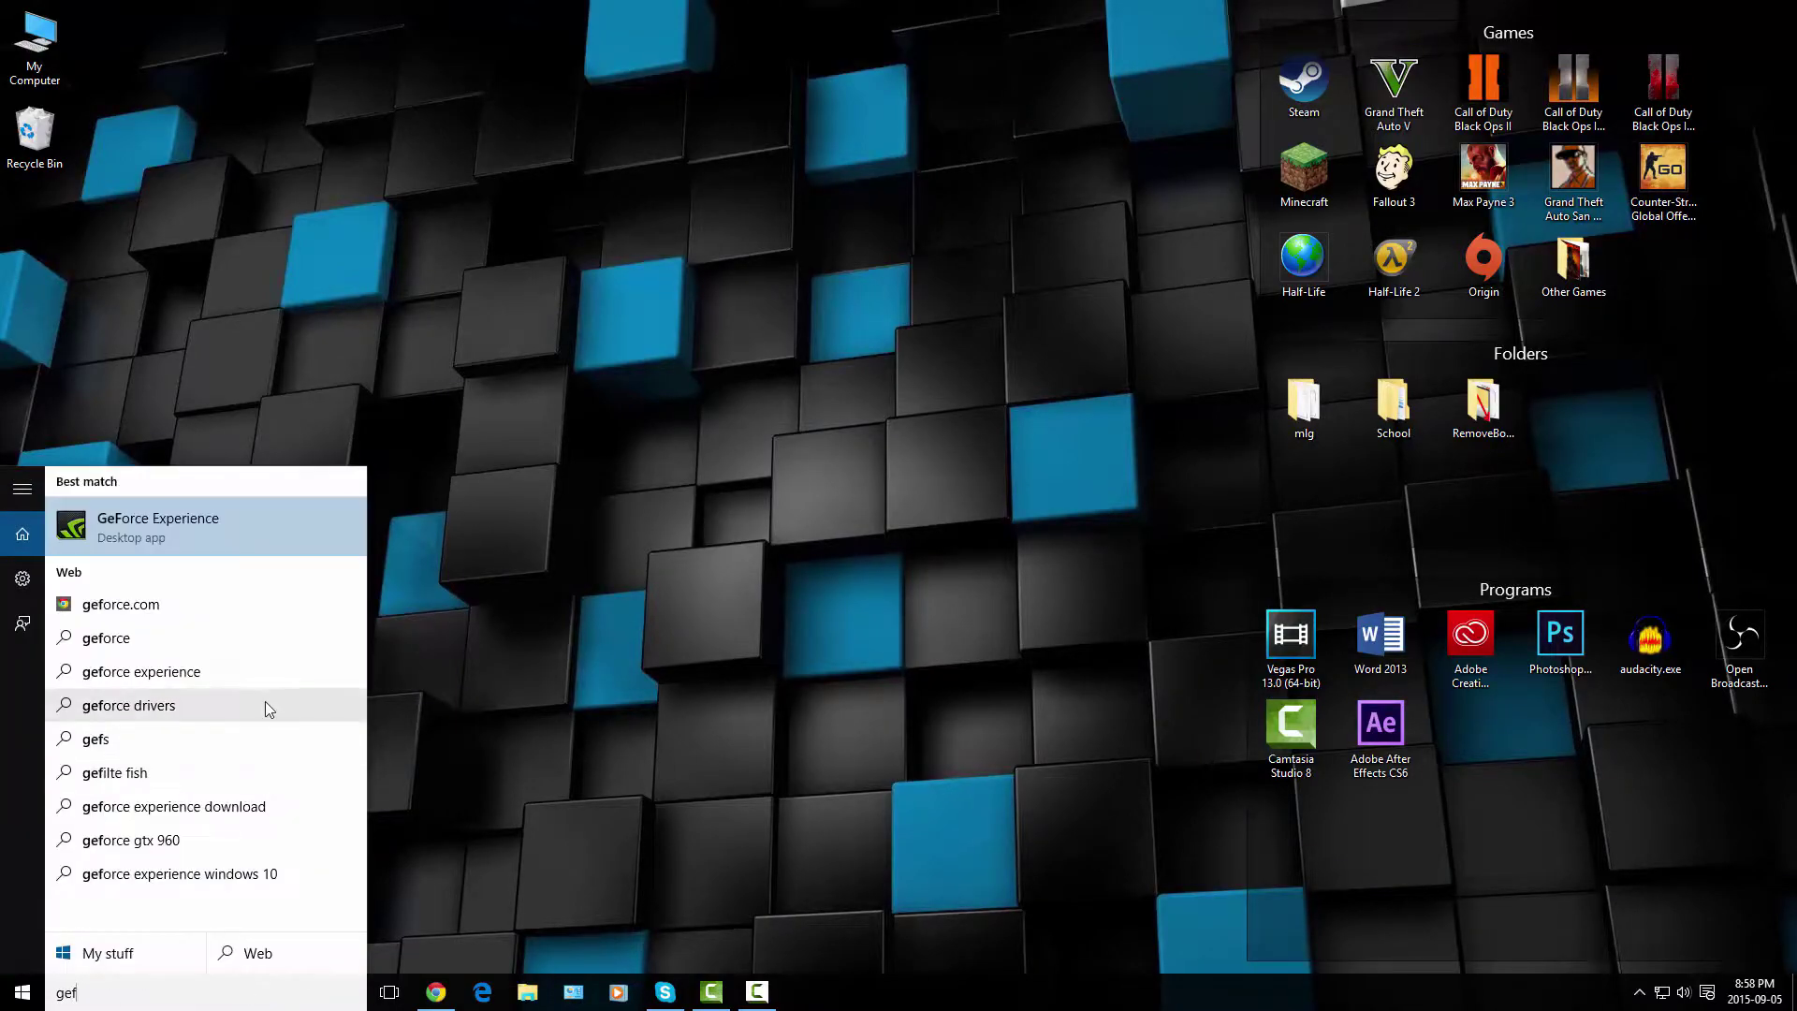
# Dismiss the search and bring up the NVIDIA tray icon's context menu.
pyautogui.click(727, 673)
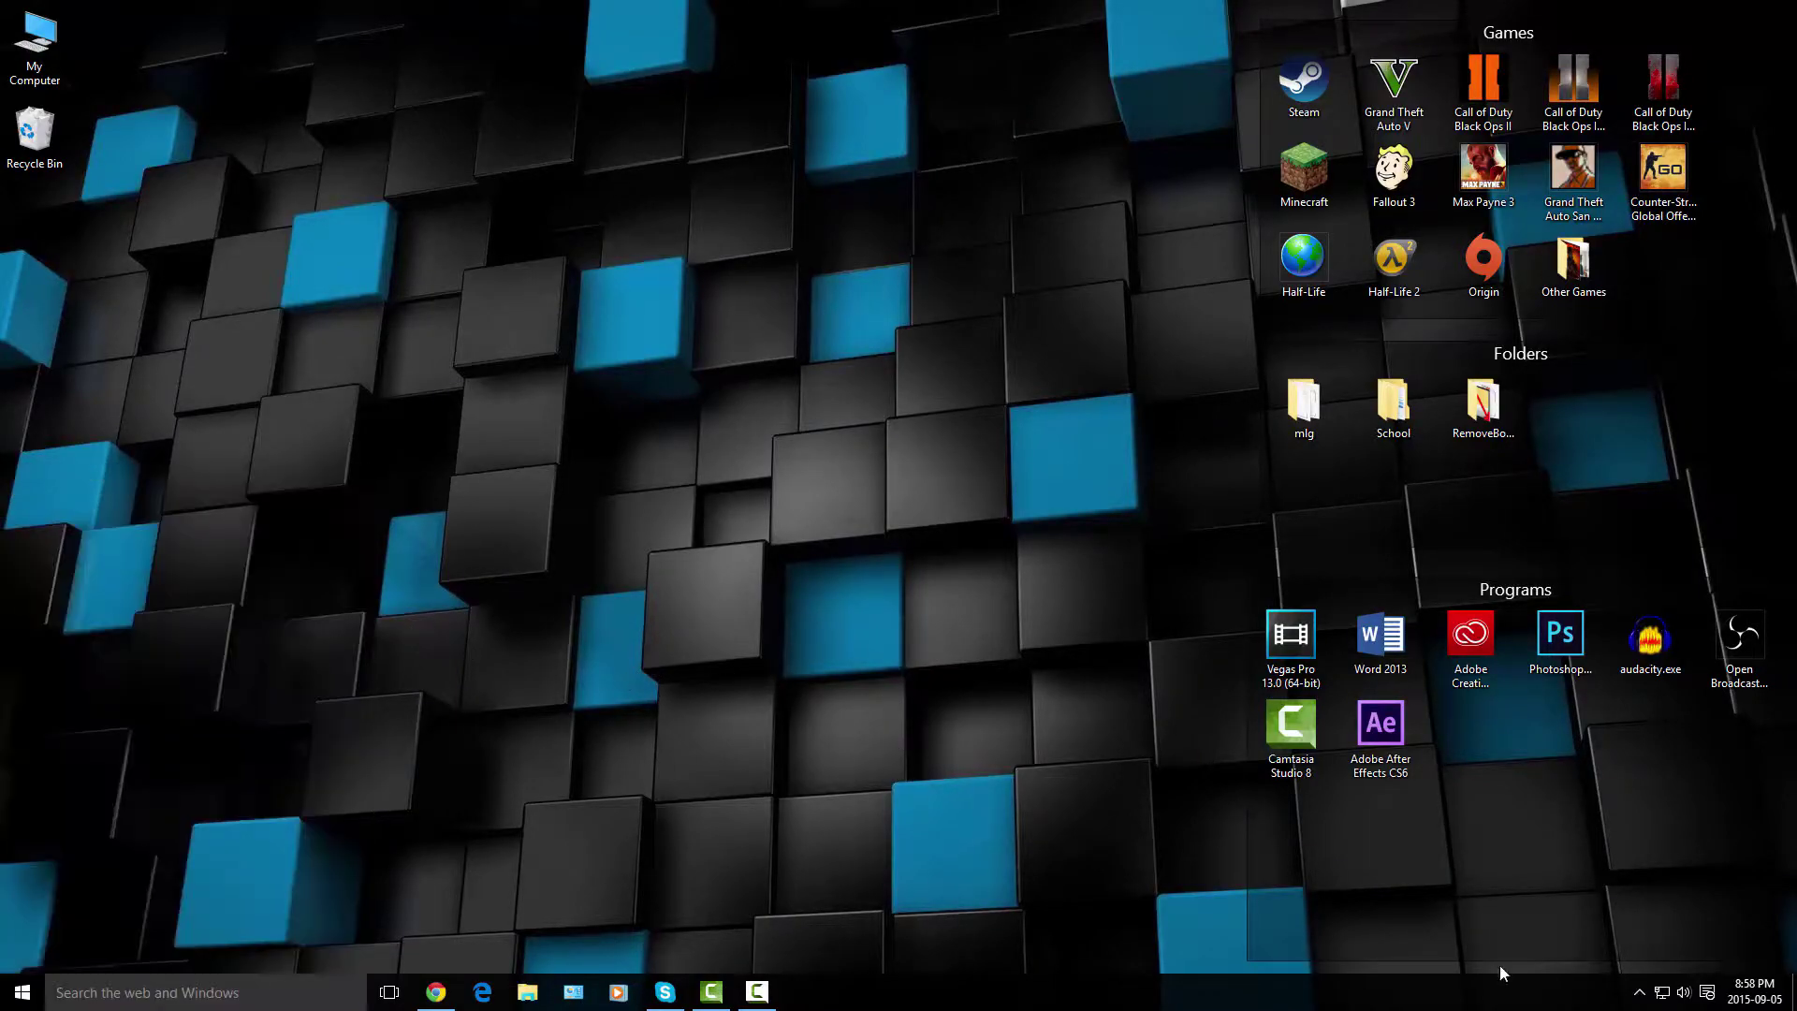
pyautogui.click(1638, 992)
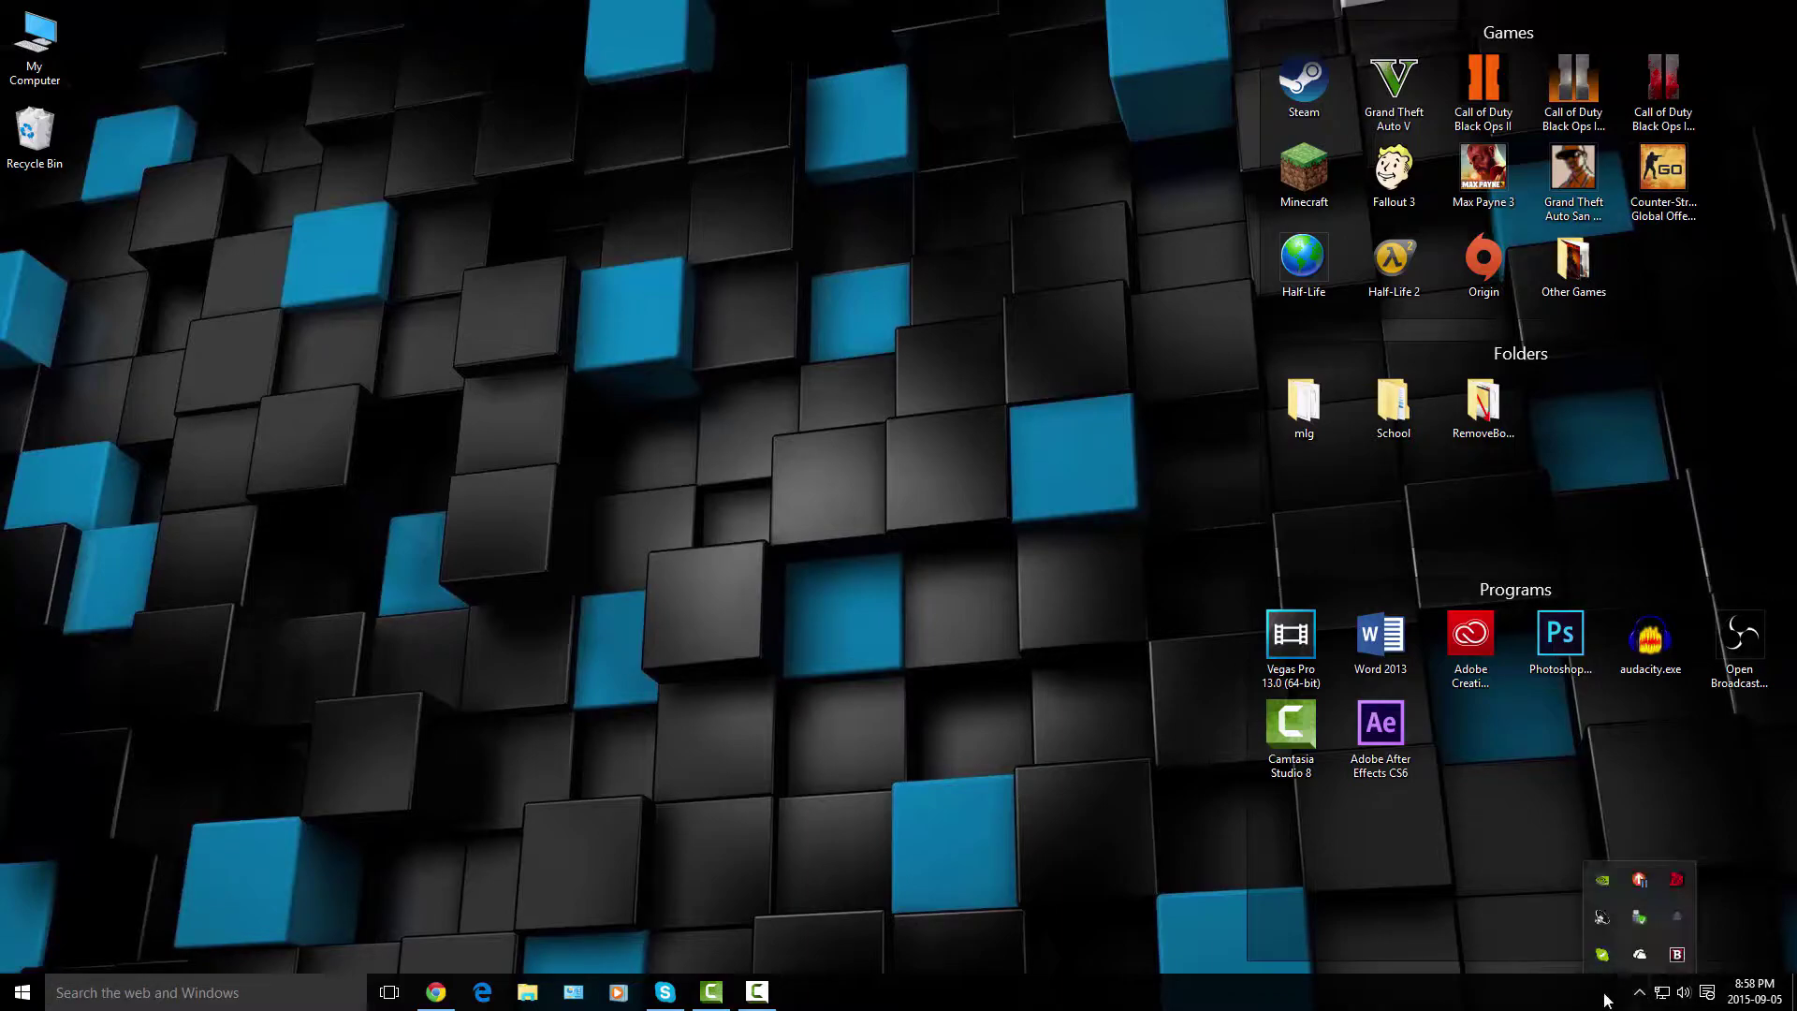
pyautogui.rightClick(1603, 885)
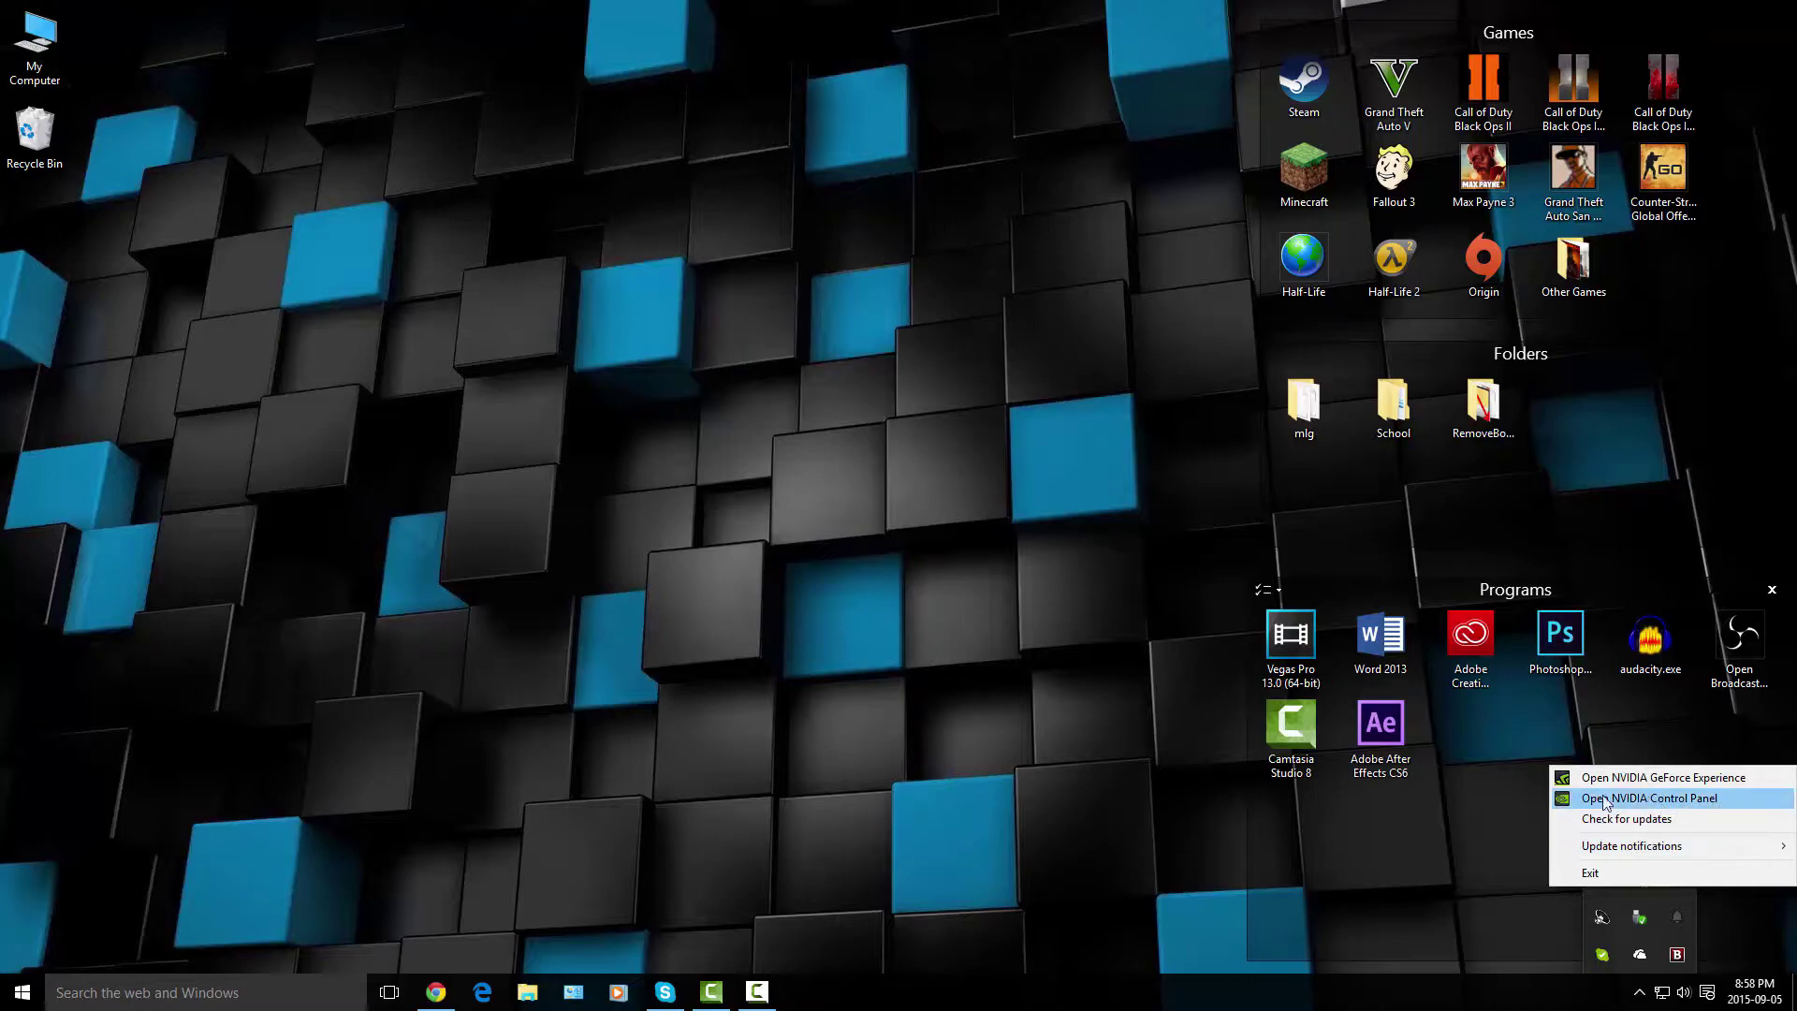
# Launch GeForce Experience from the tray menu and bring up its ShadowPlay window.
pyautogui.click(1656, 778)
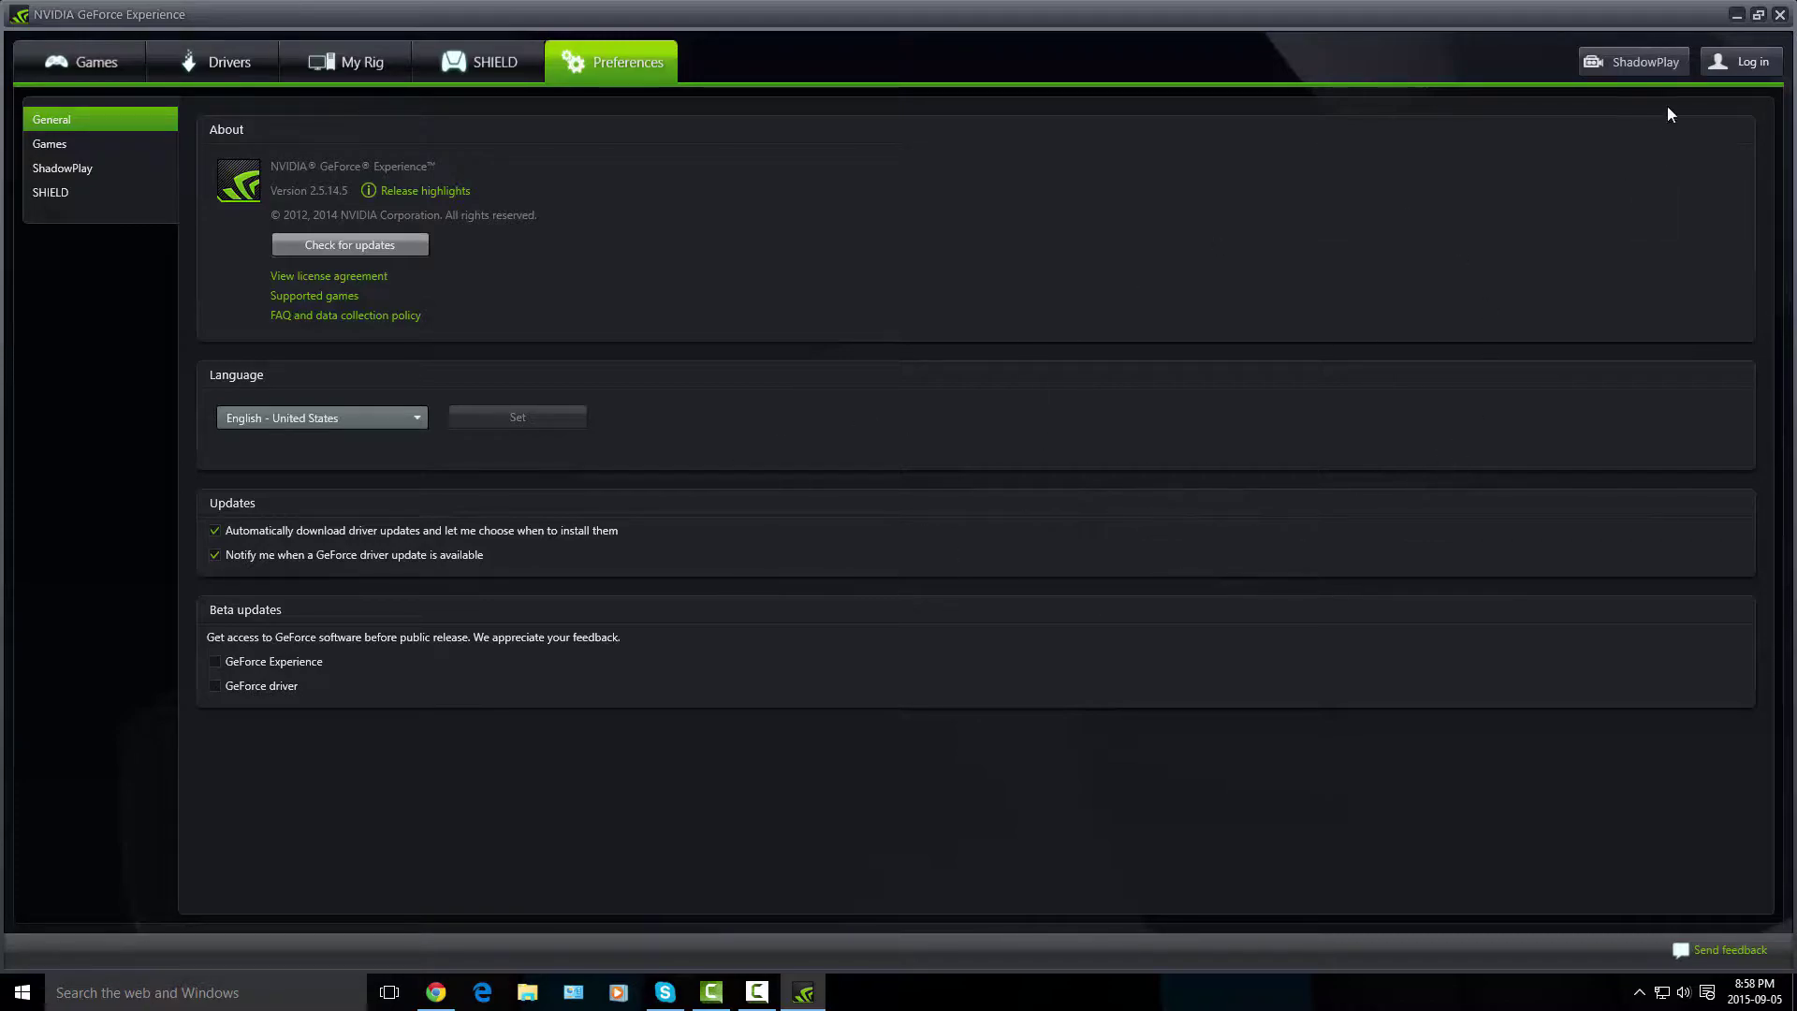
pyautogui.click(1643, 58)
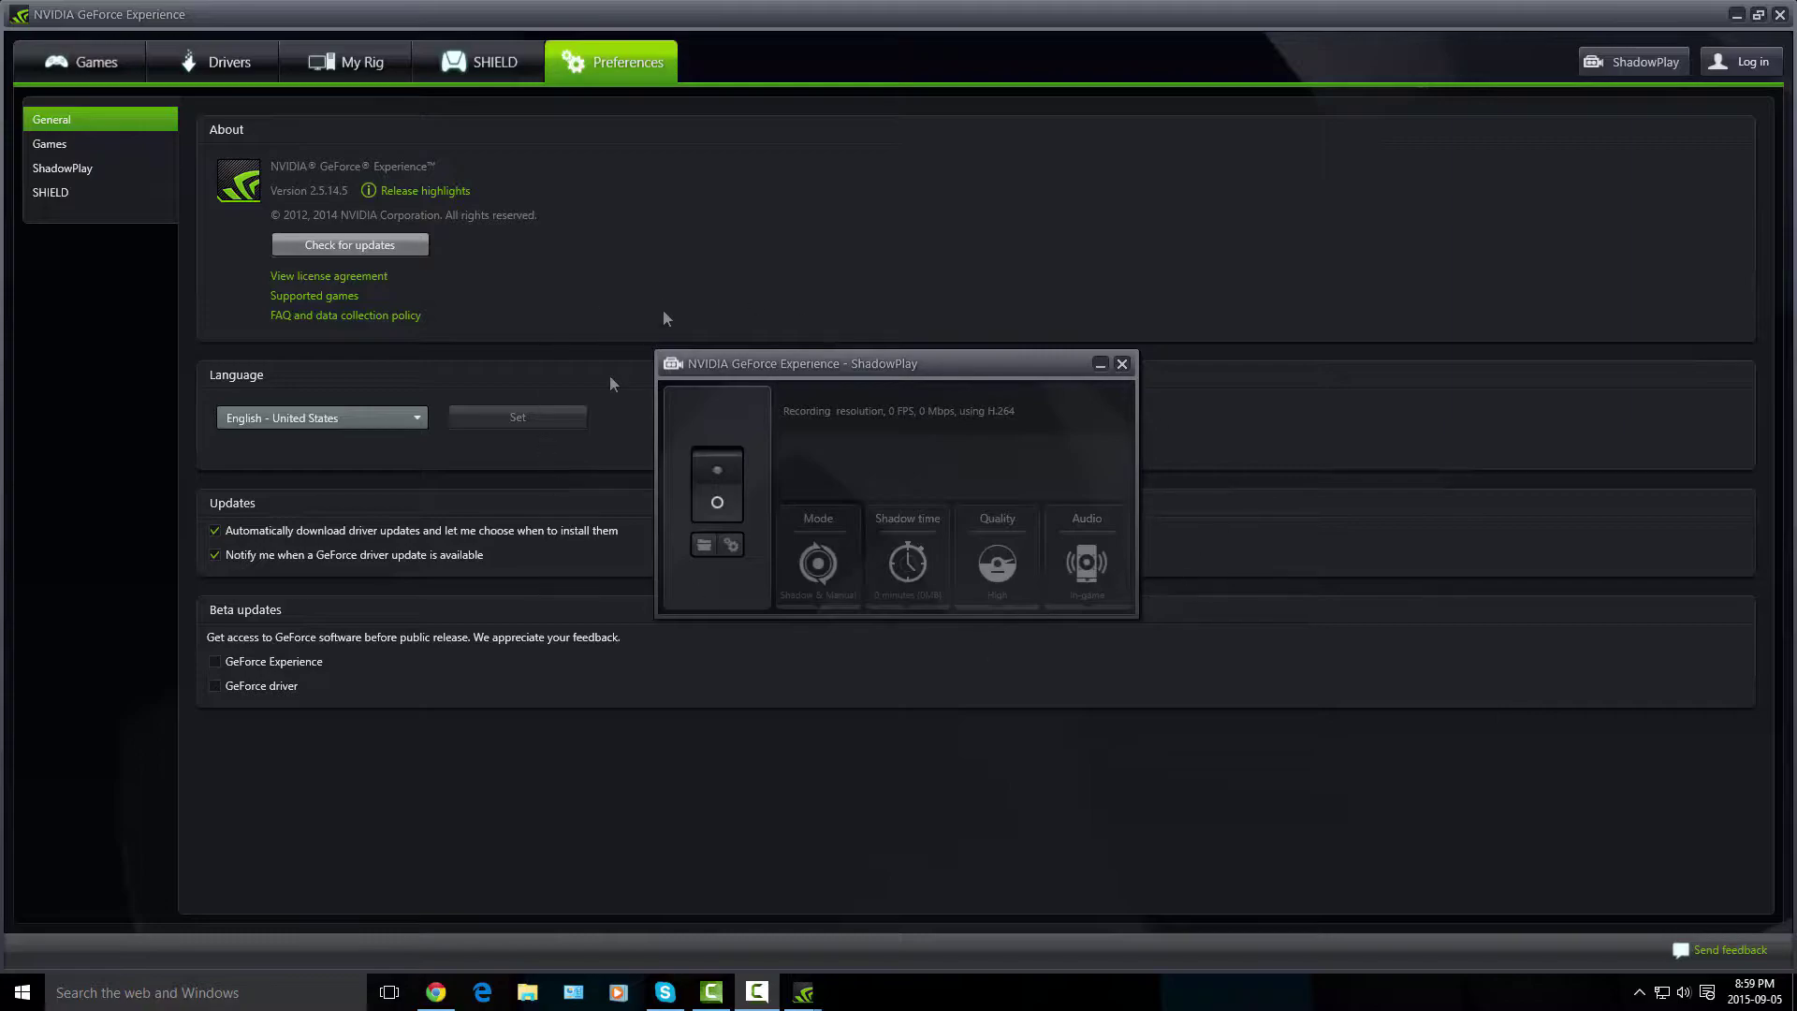
# Switch ShadowPlay on and keep the recording mode at Shadow & Manual.
pyautogui.click(717, 468)
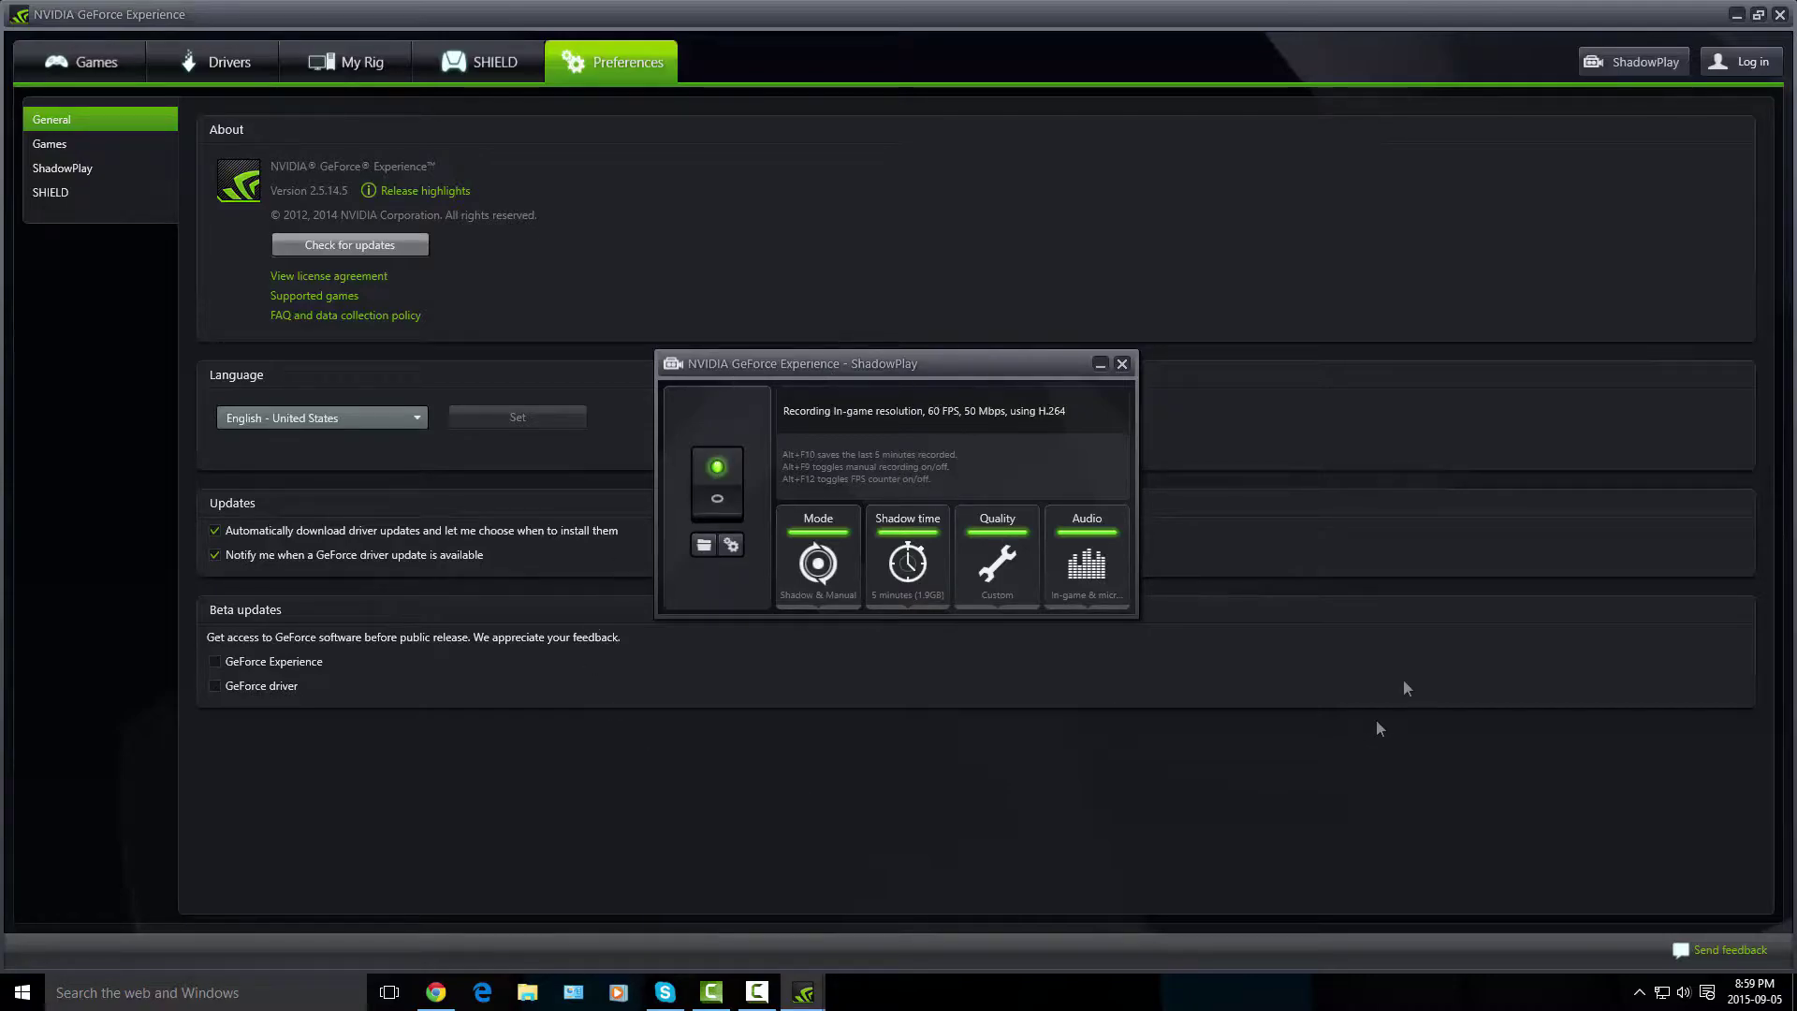
pyautogui.click(838, 561)
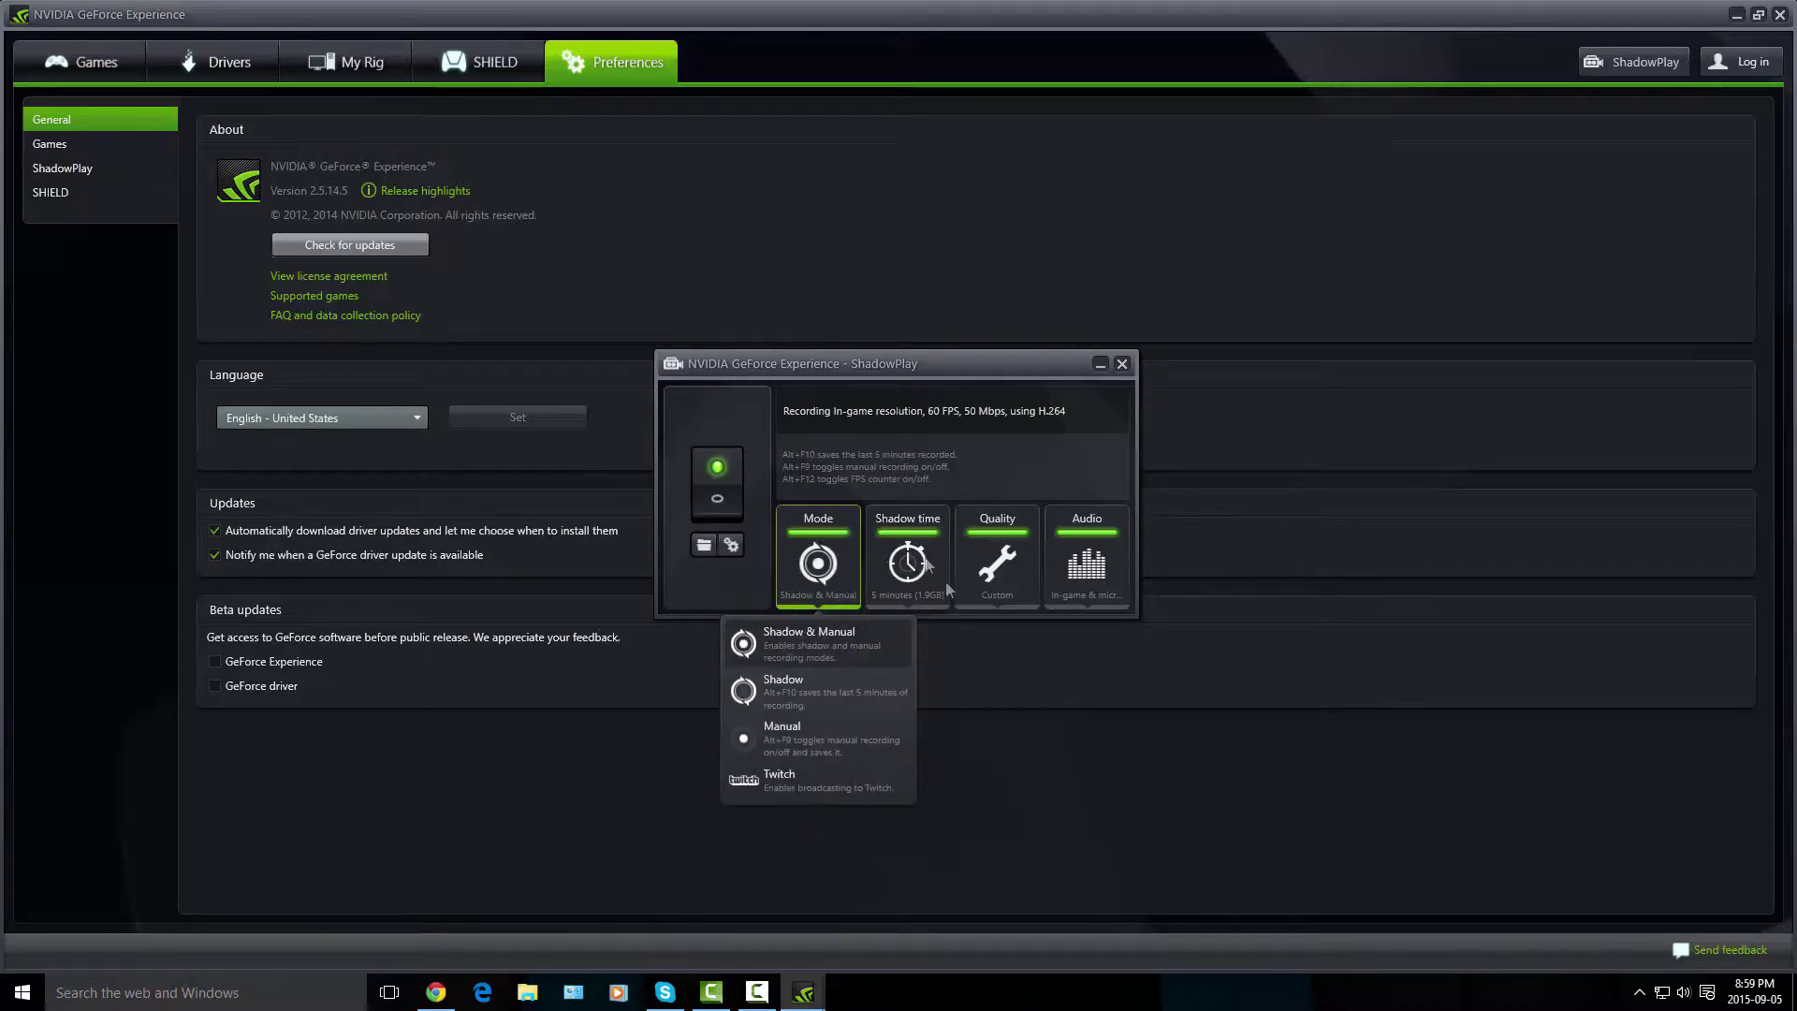
pyautogui.click(839, 565)
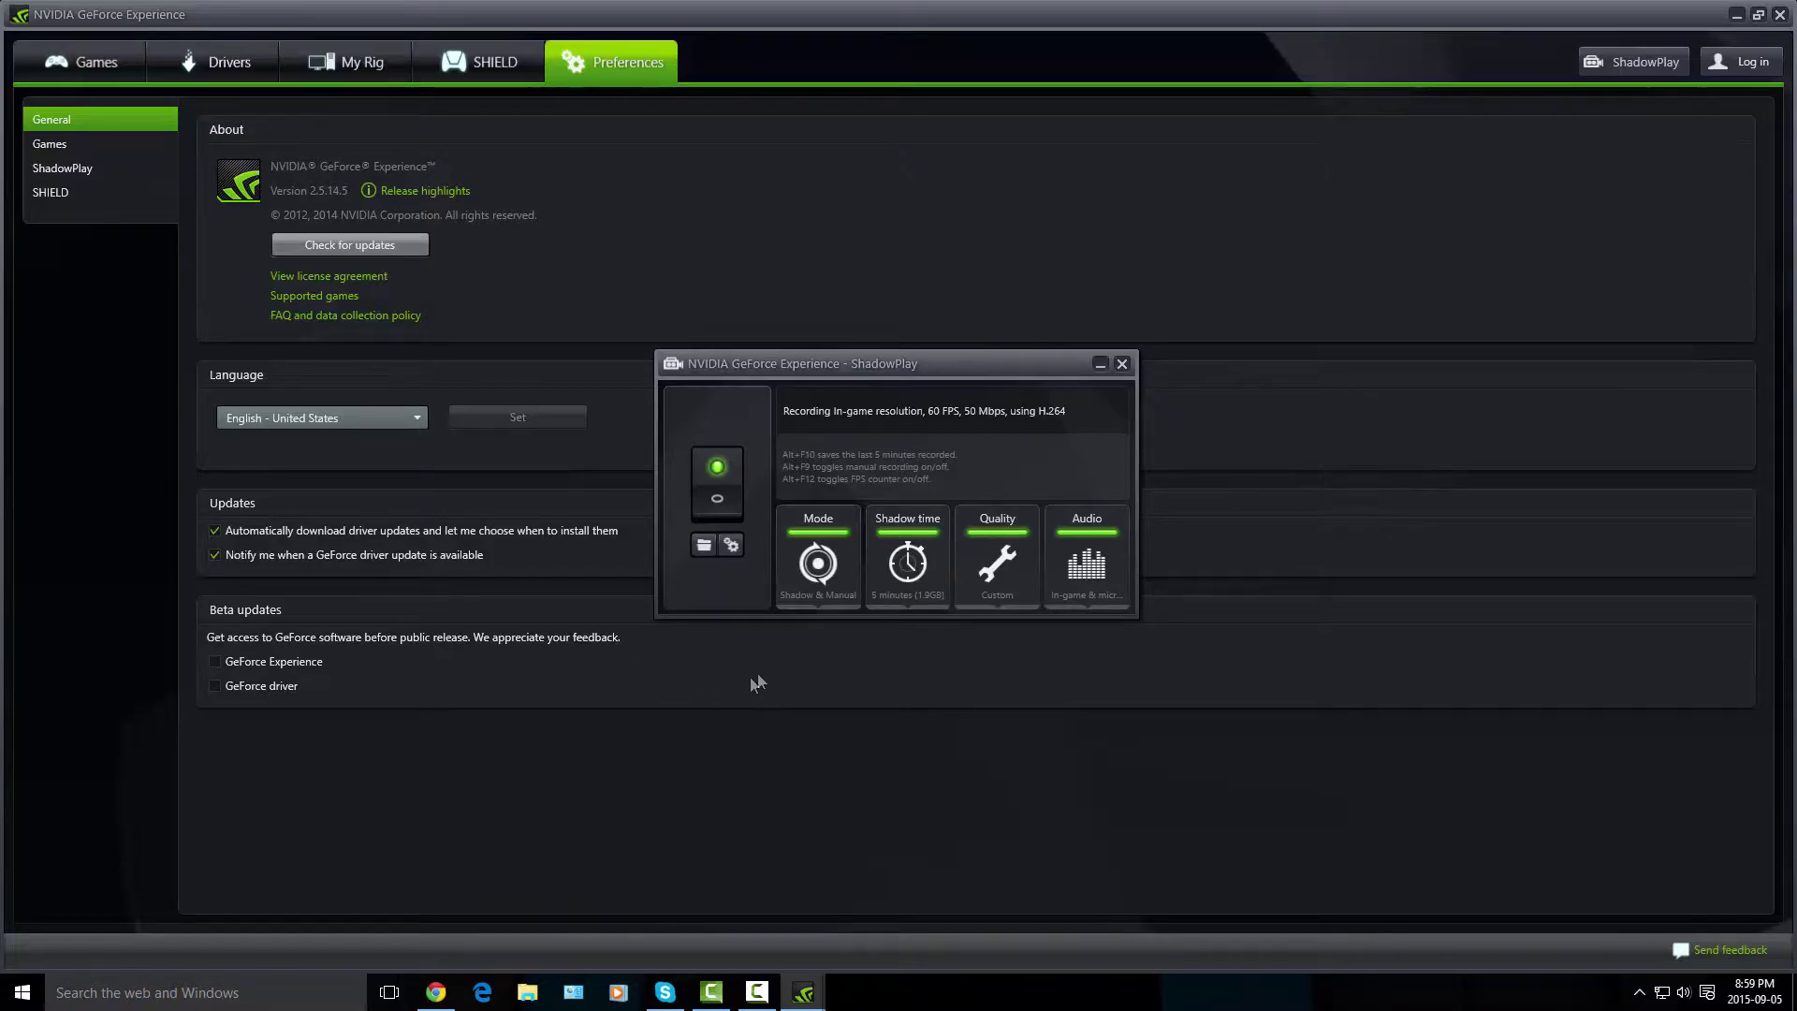
pyautogui.click(906, 575)
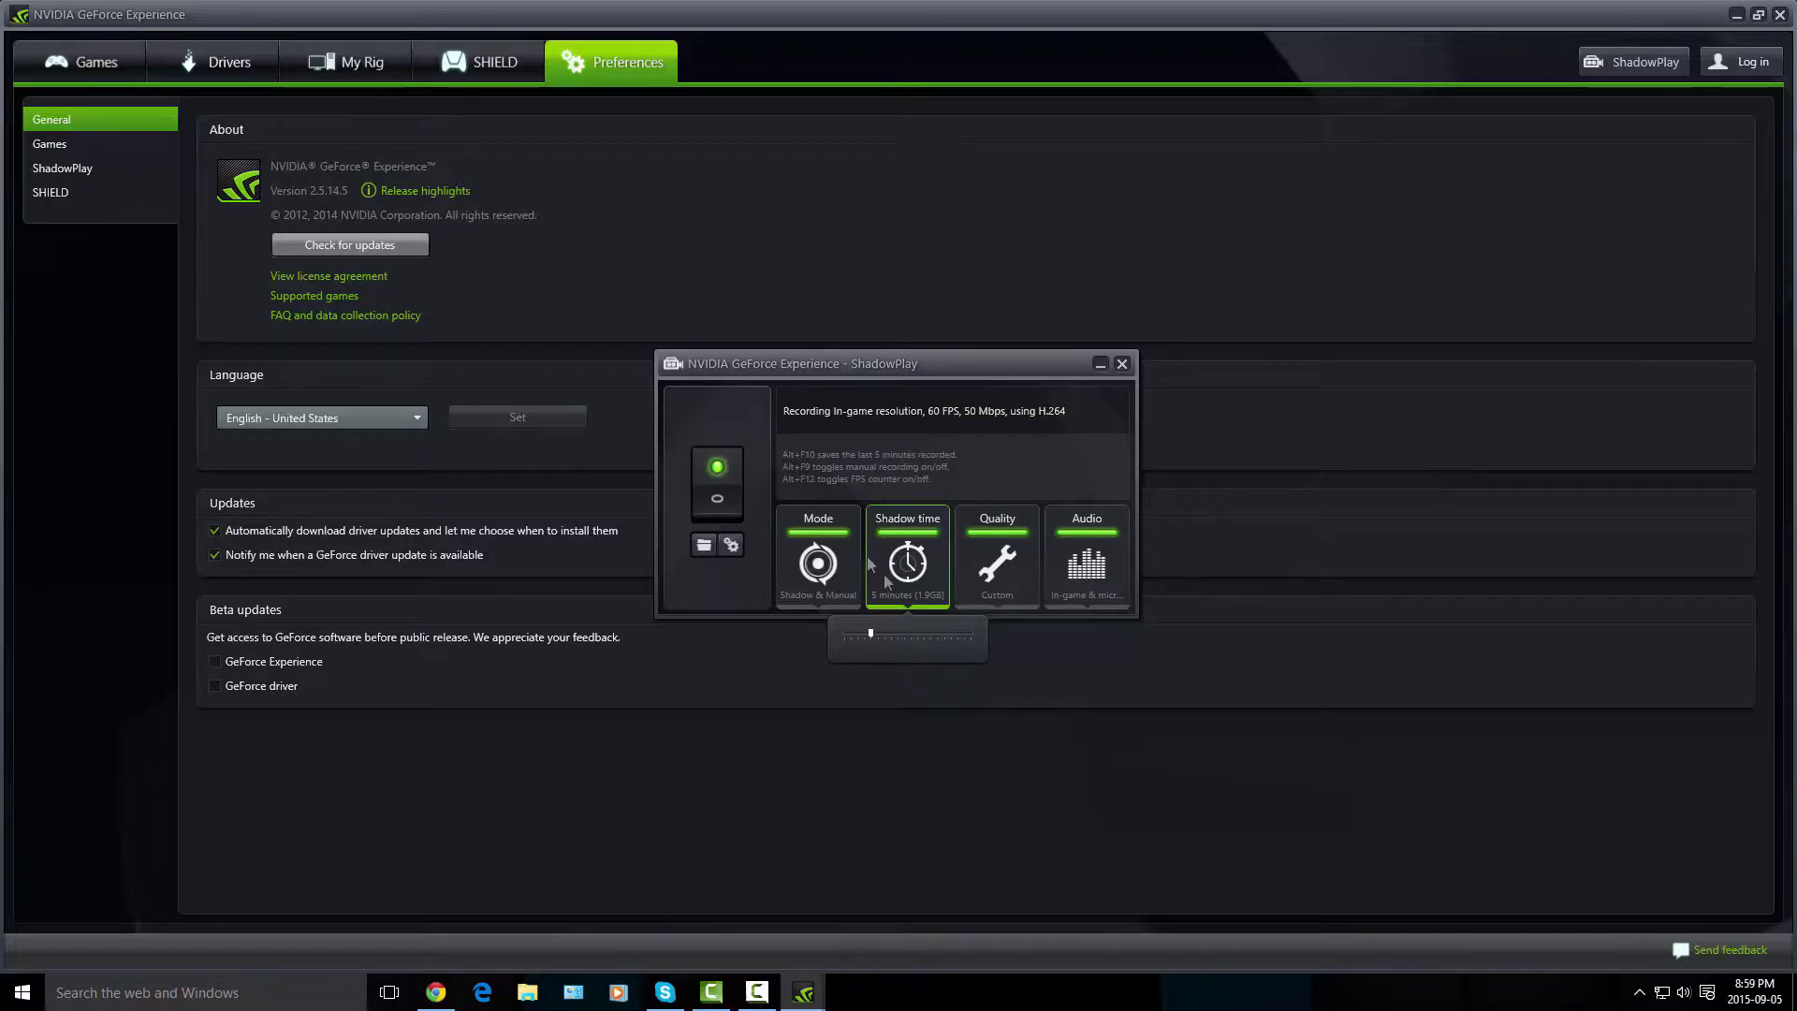
pyautogui.click(924, 555)
pyautogui.click(906, 526)
pyautogui.click(880, 561)
pyautogui.click(880, 565)
pyautogui.click(920, 593)
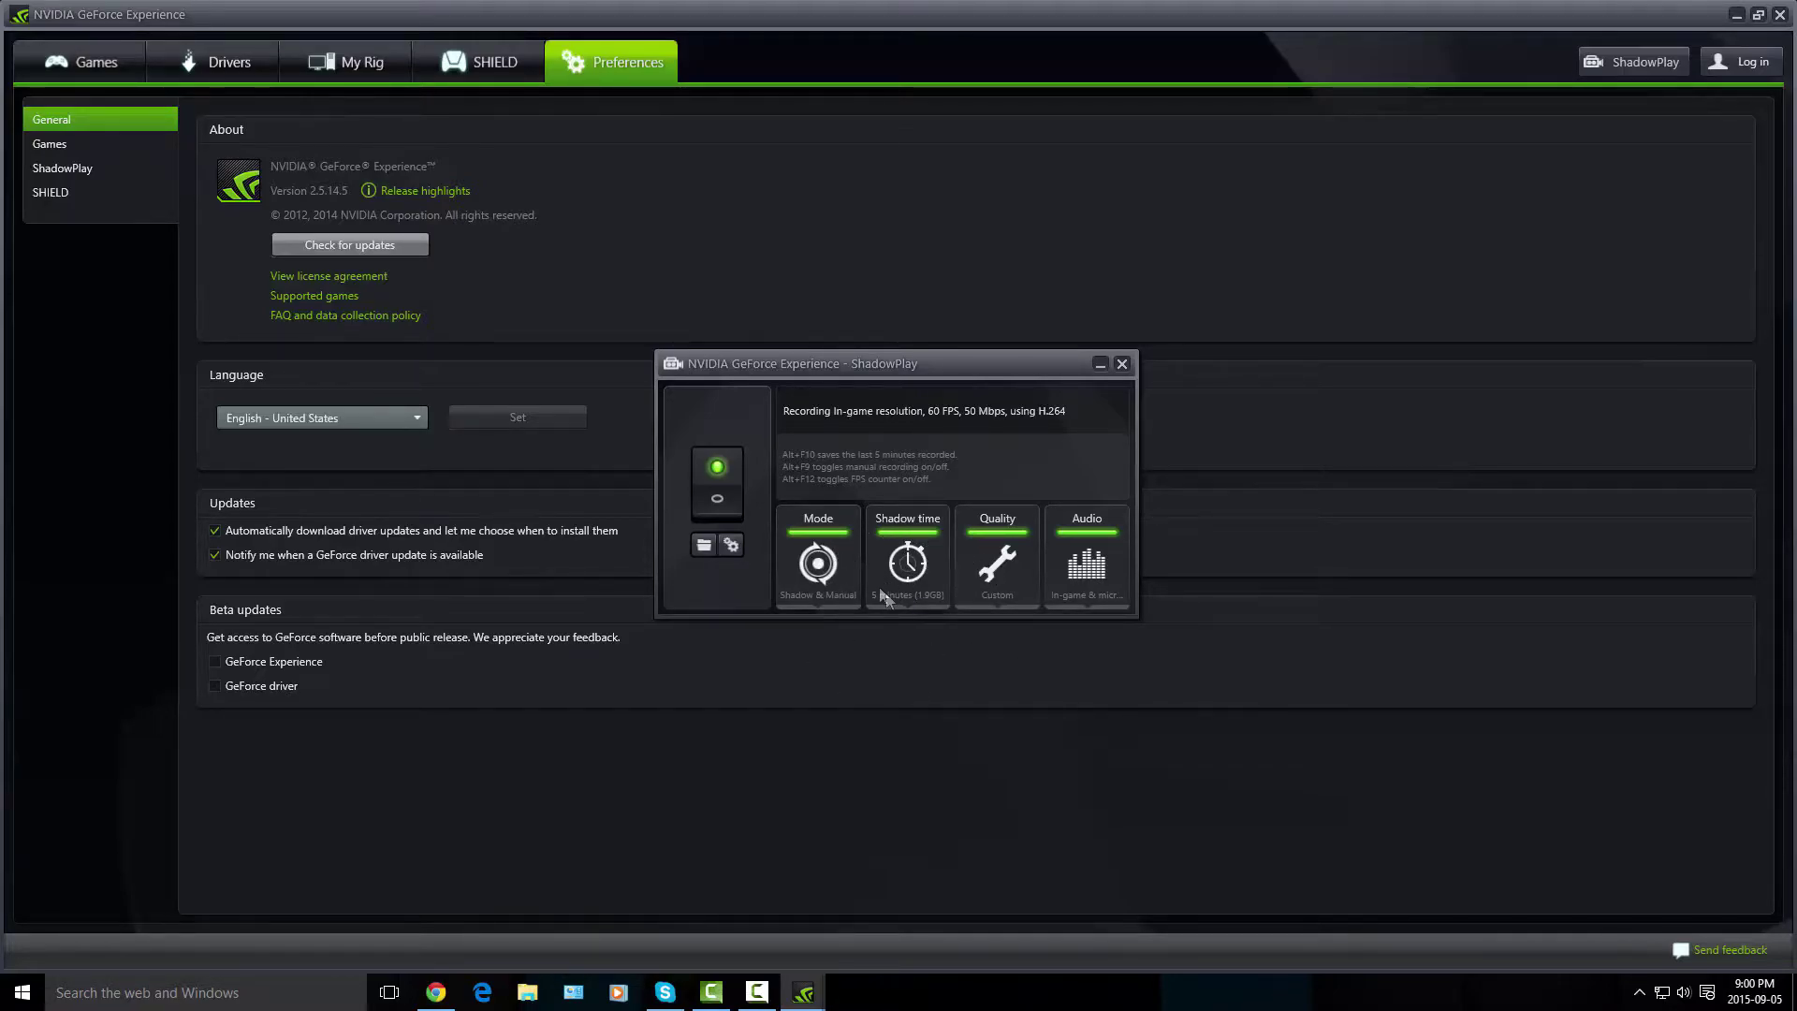
pyautogui.click(977, 568)
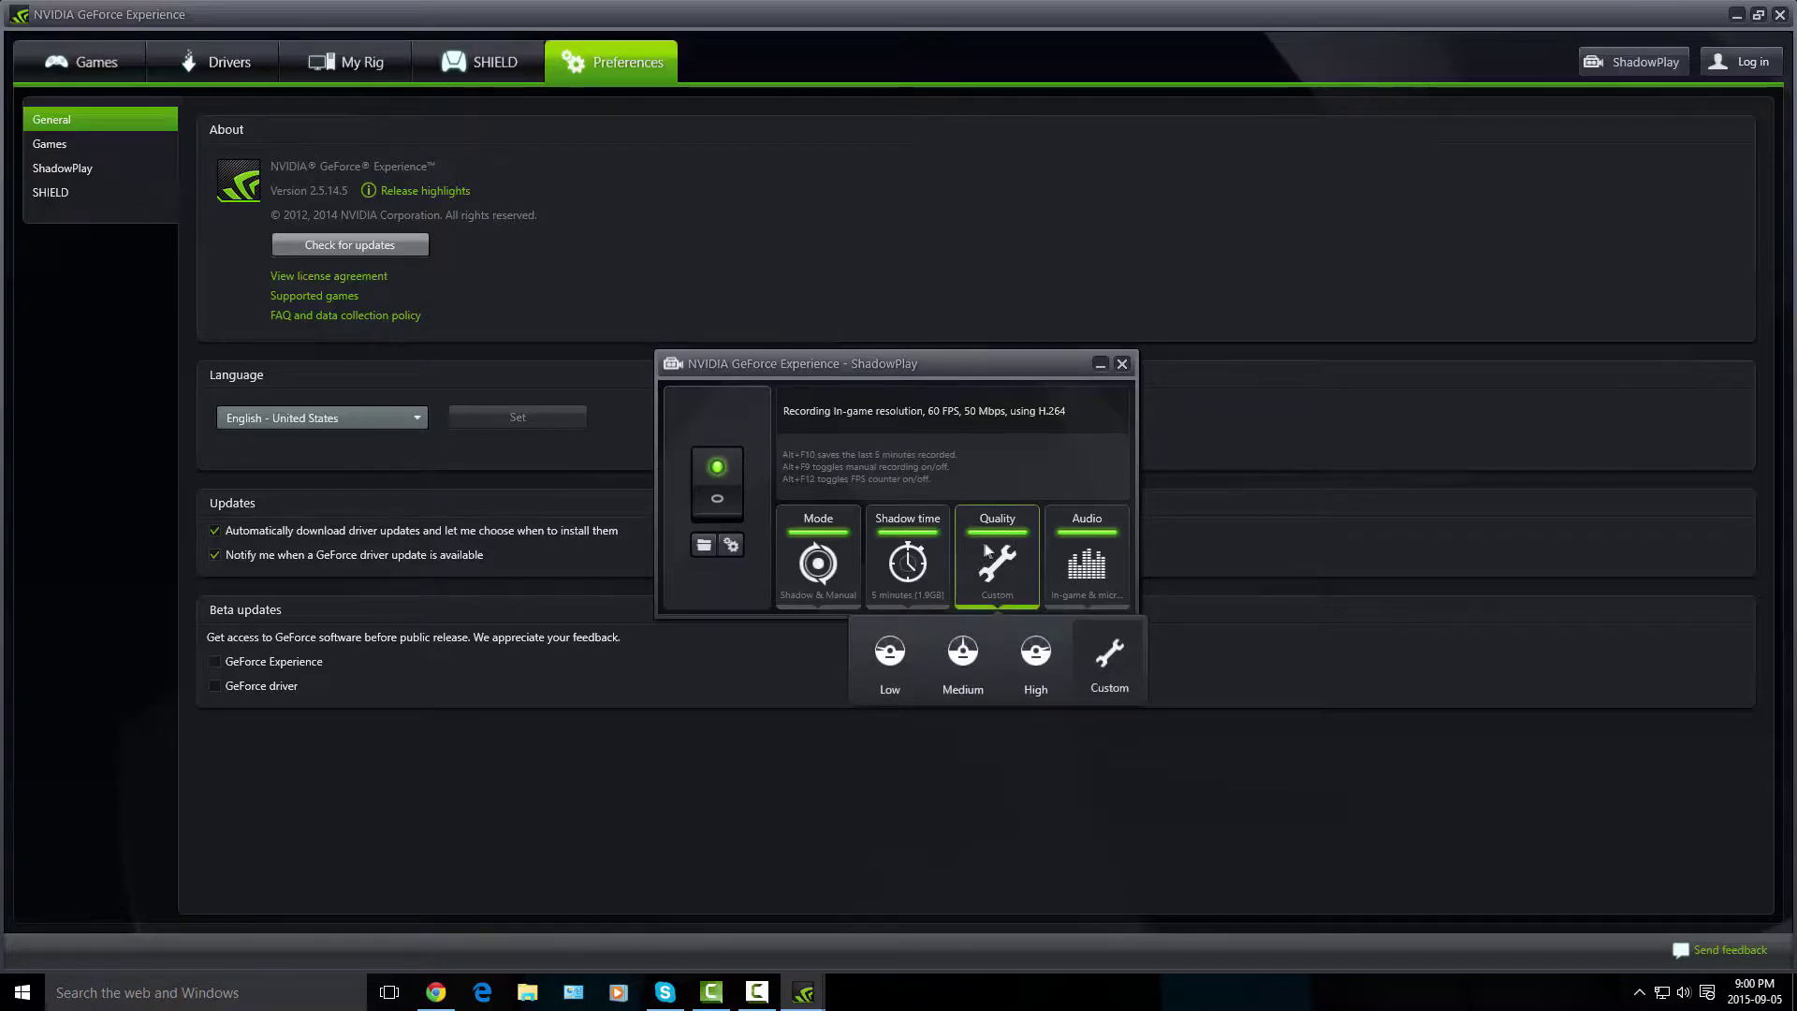
pyautogui.click(1113, 655)
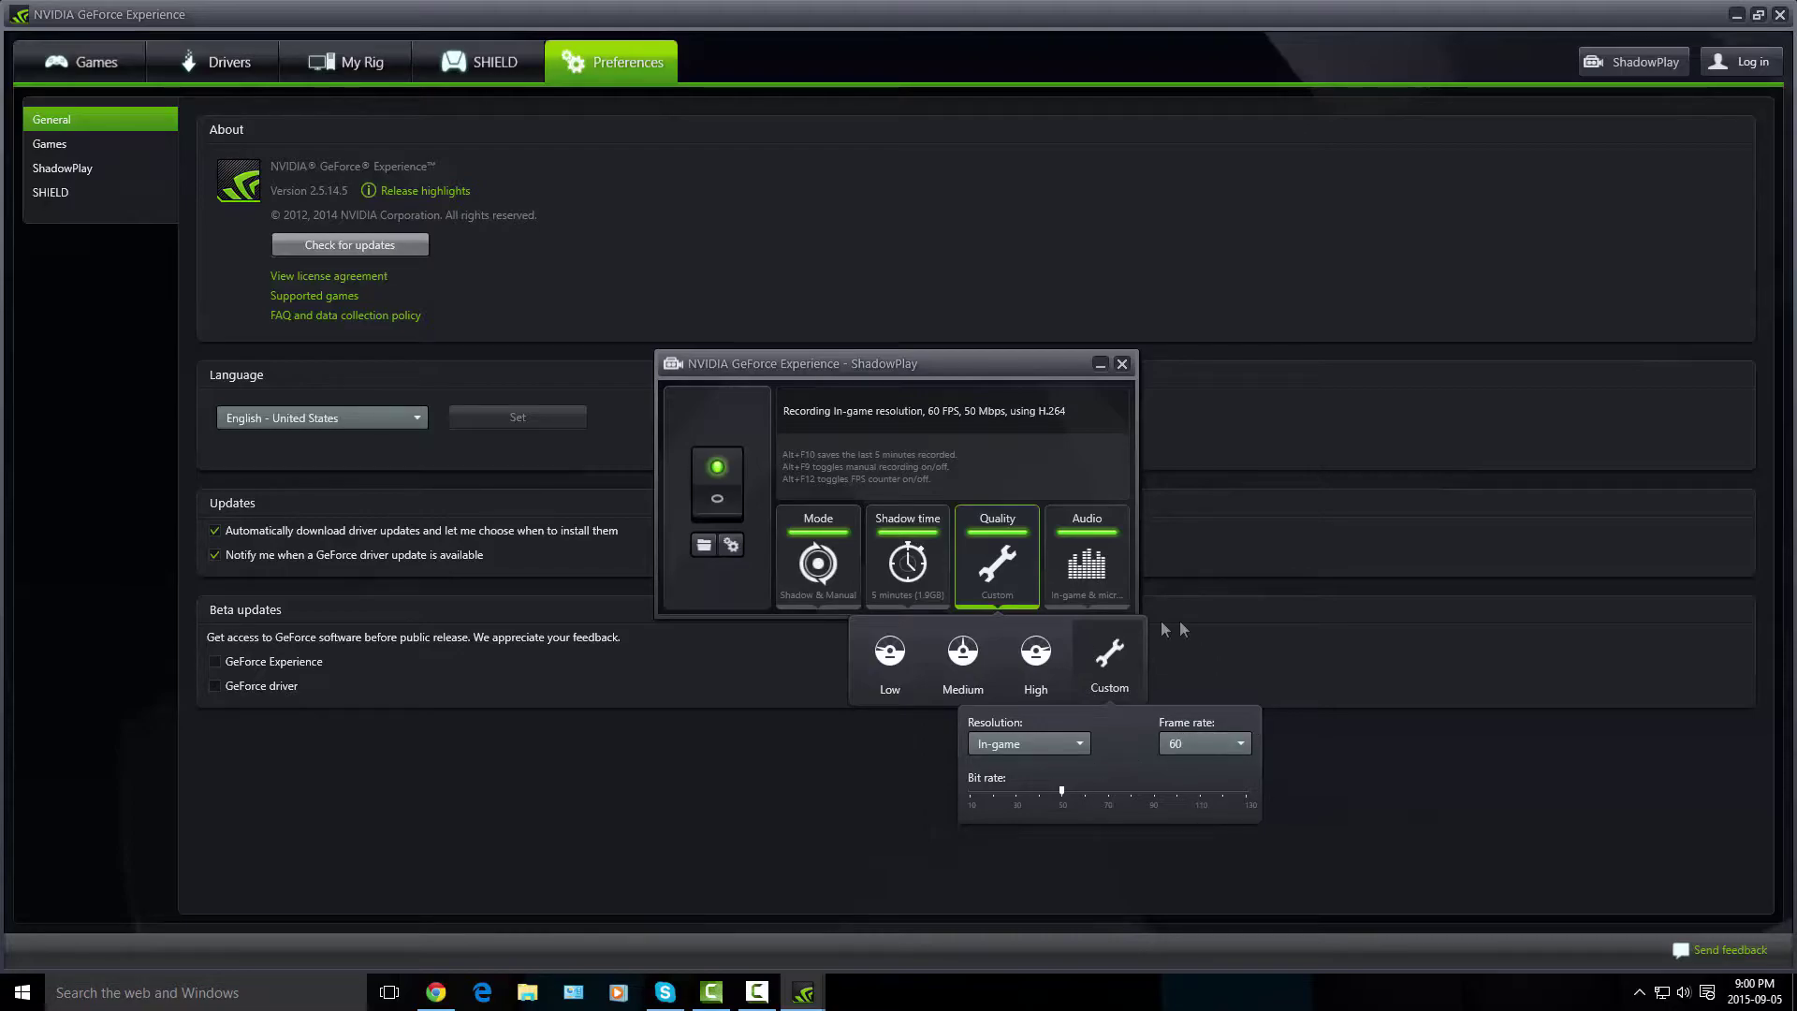
pyautogui.click(1101, 573)
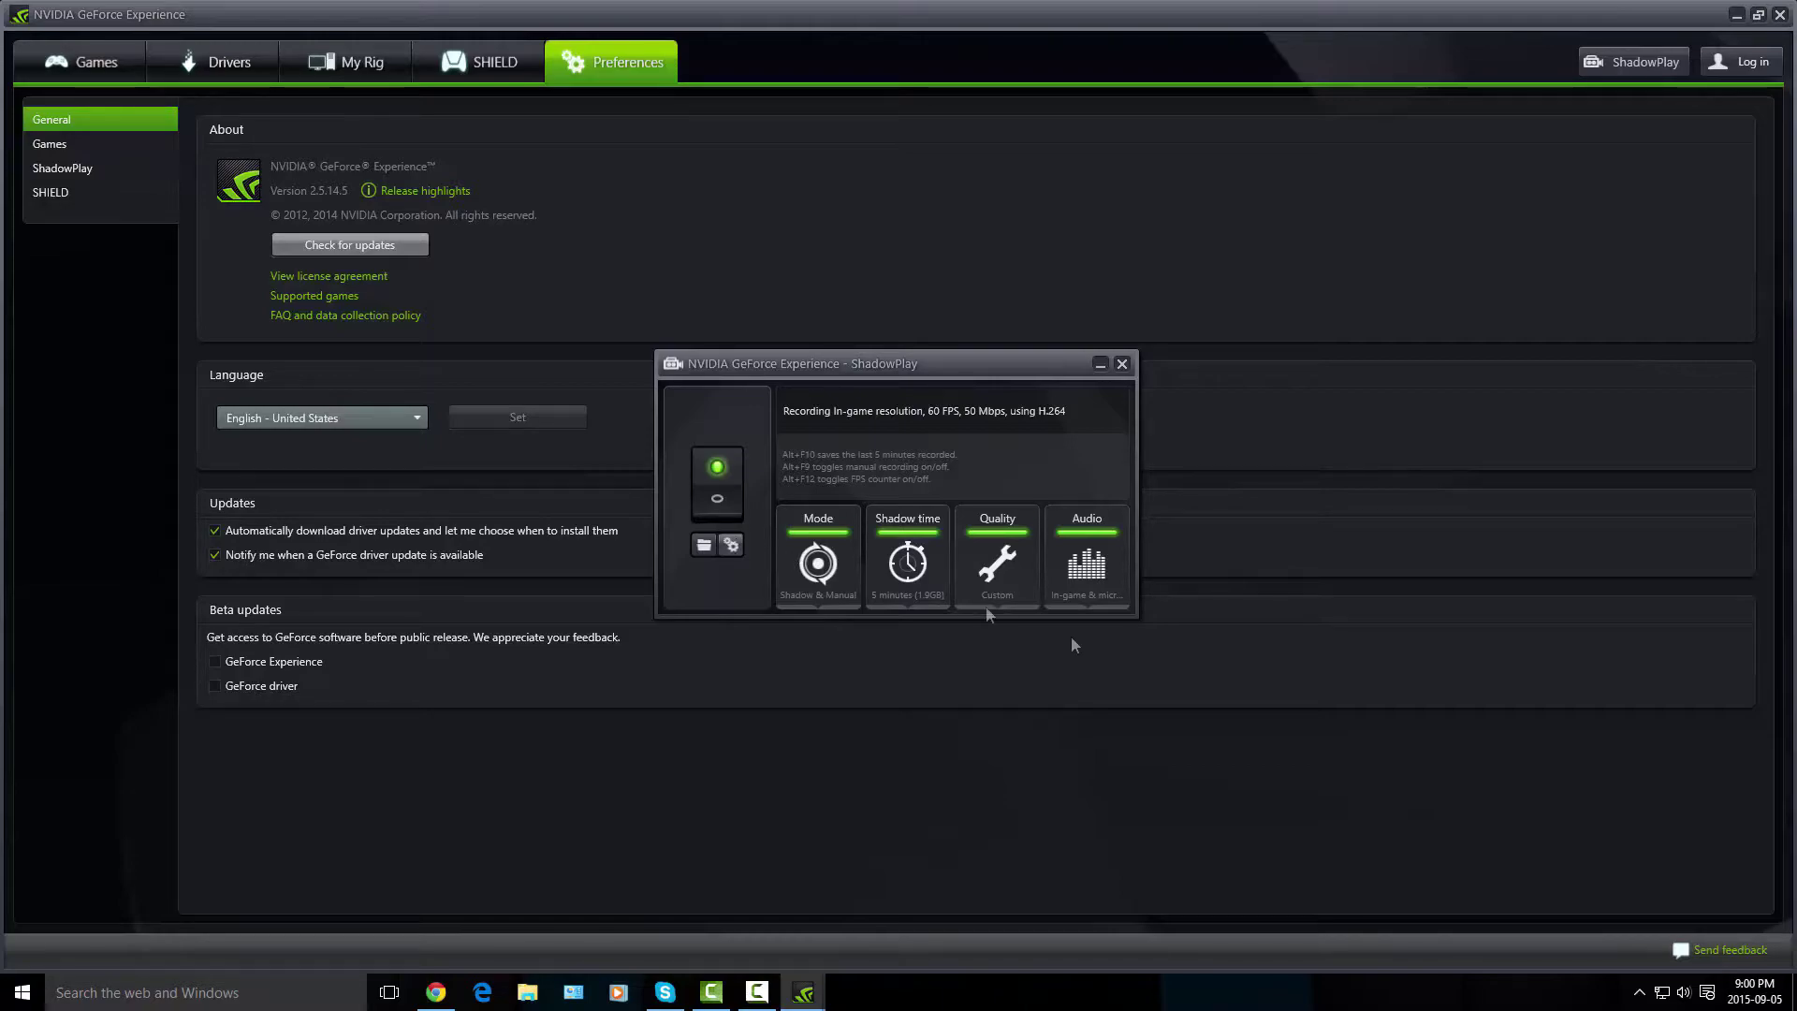
# Go to ShadowPlay preferences and view the Status Indicator overlay, placed top right.
pyautogui.click(730, 546)
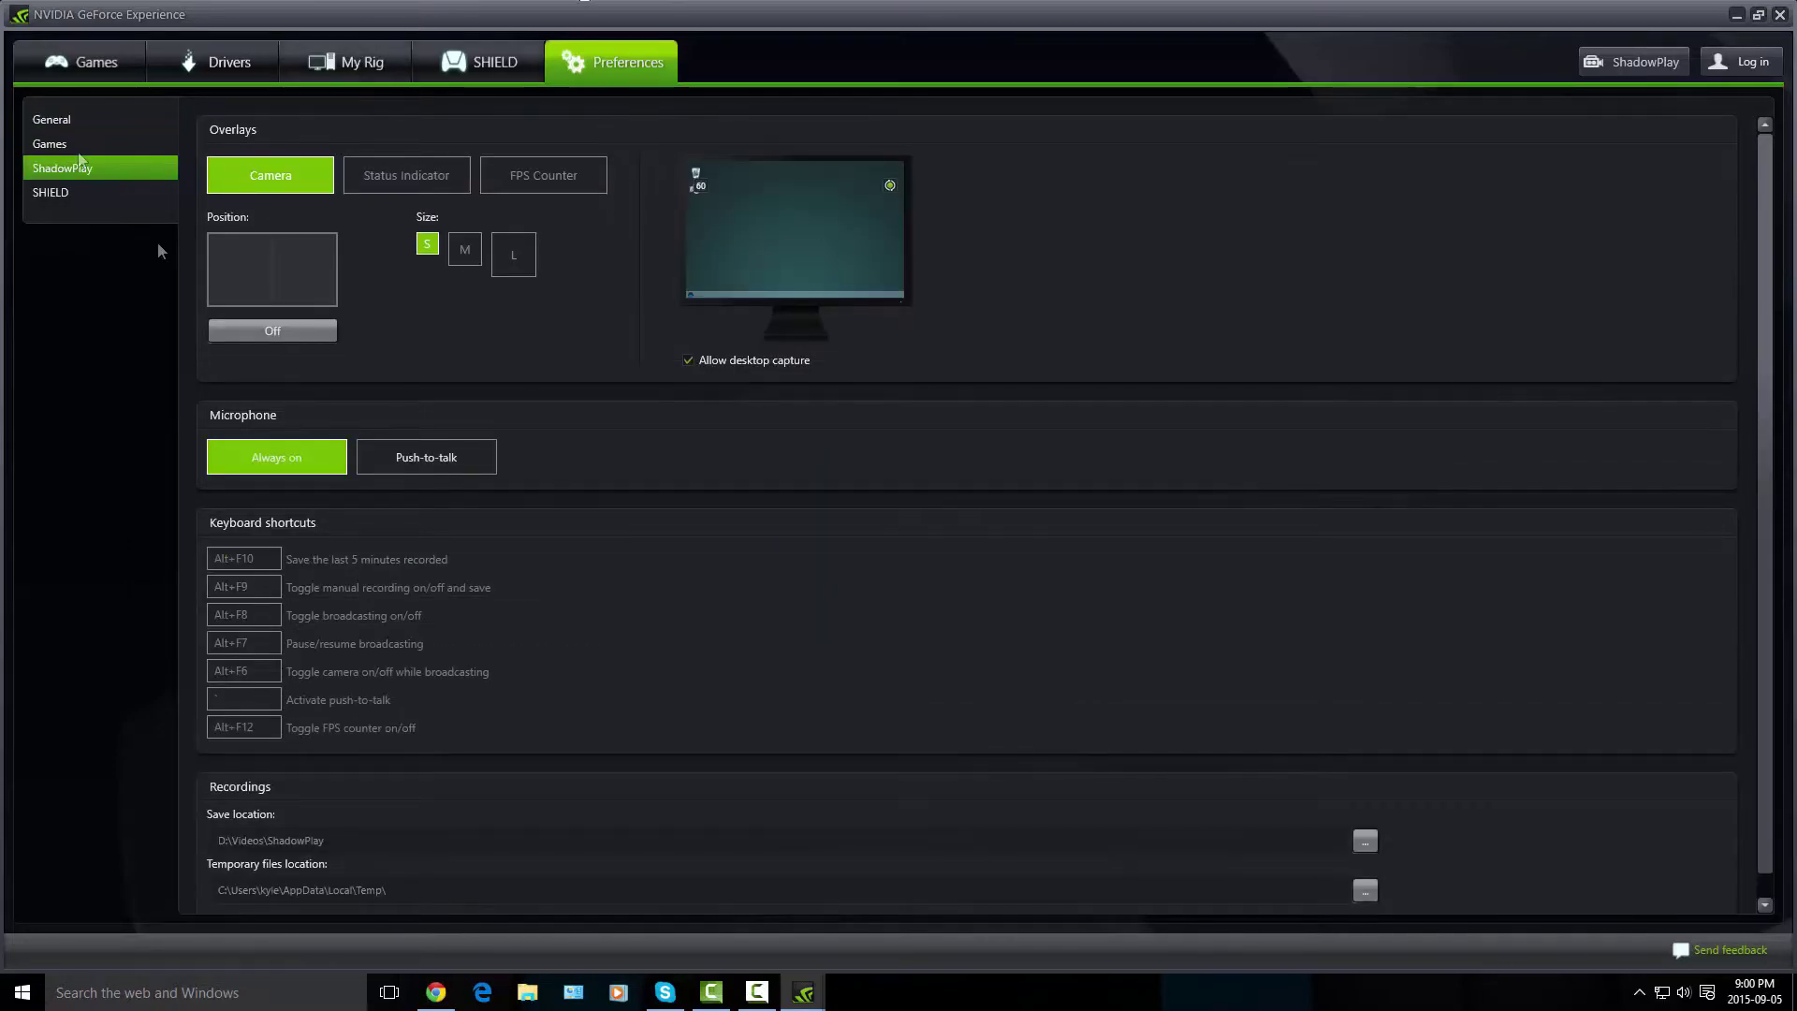
pyautogui.click(440, 175)
pyautogui.click(529, 183)
pyautogui.click(298, 178)
pyautogui.click(409, 184)
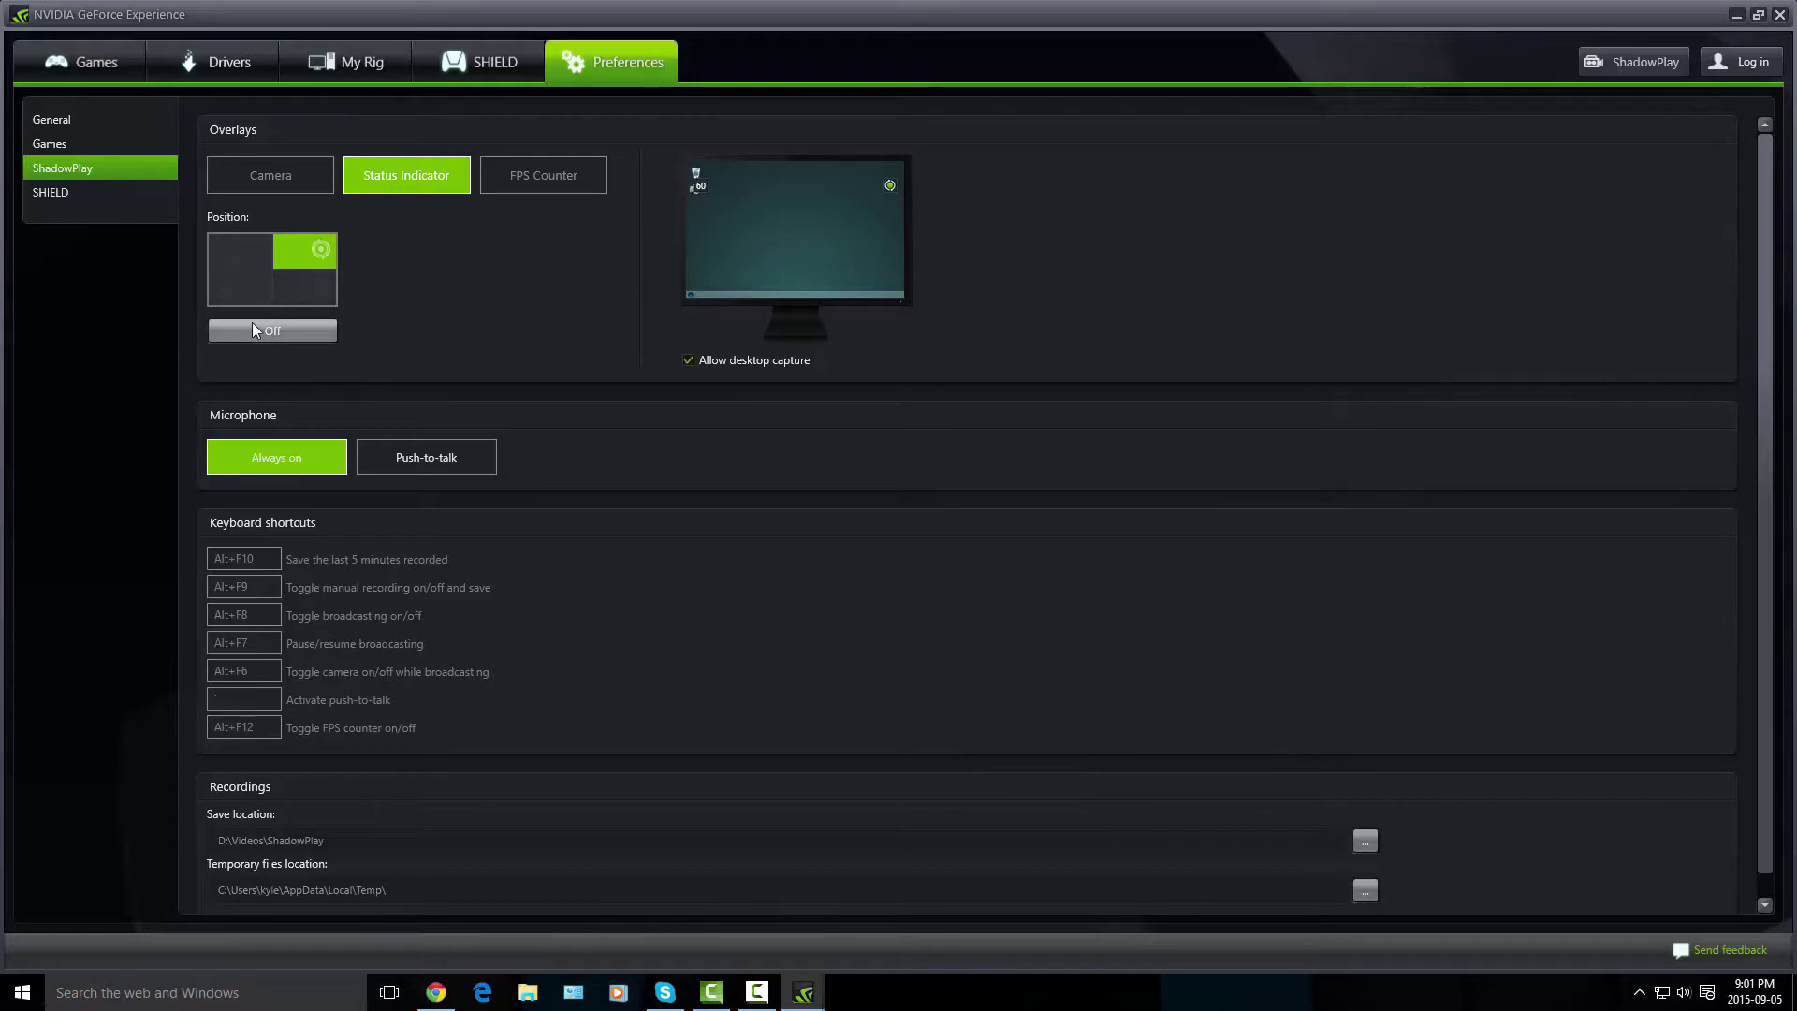
# Show the FPS Counter overlay settings, with the counter at the top left.
pyautogui.click(565, 185)
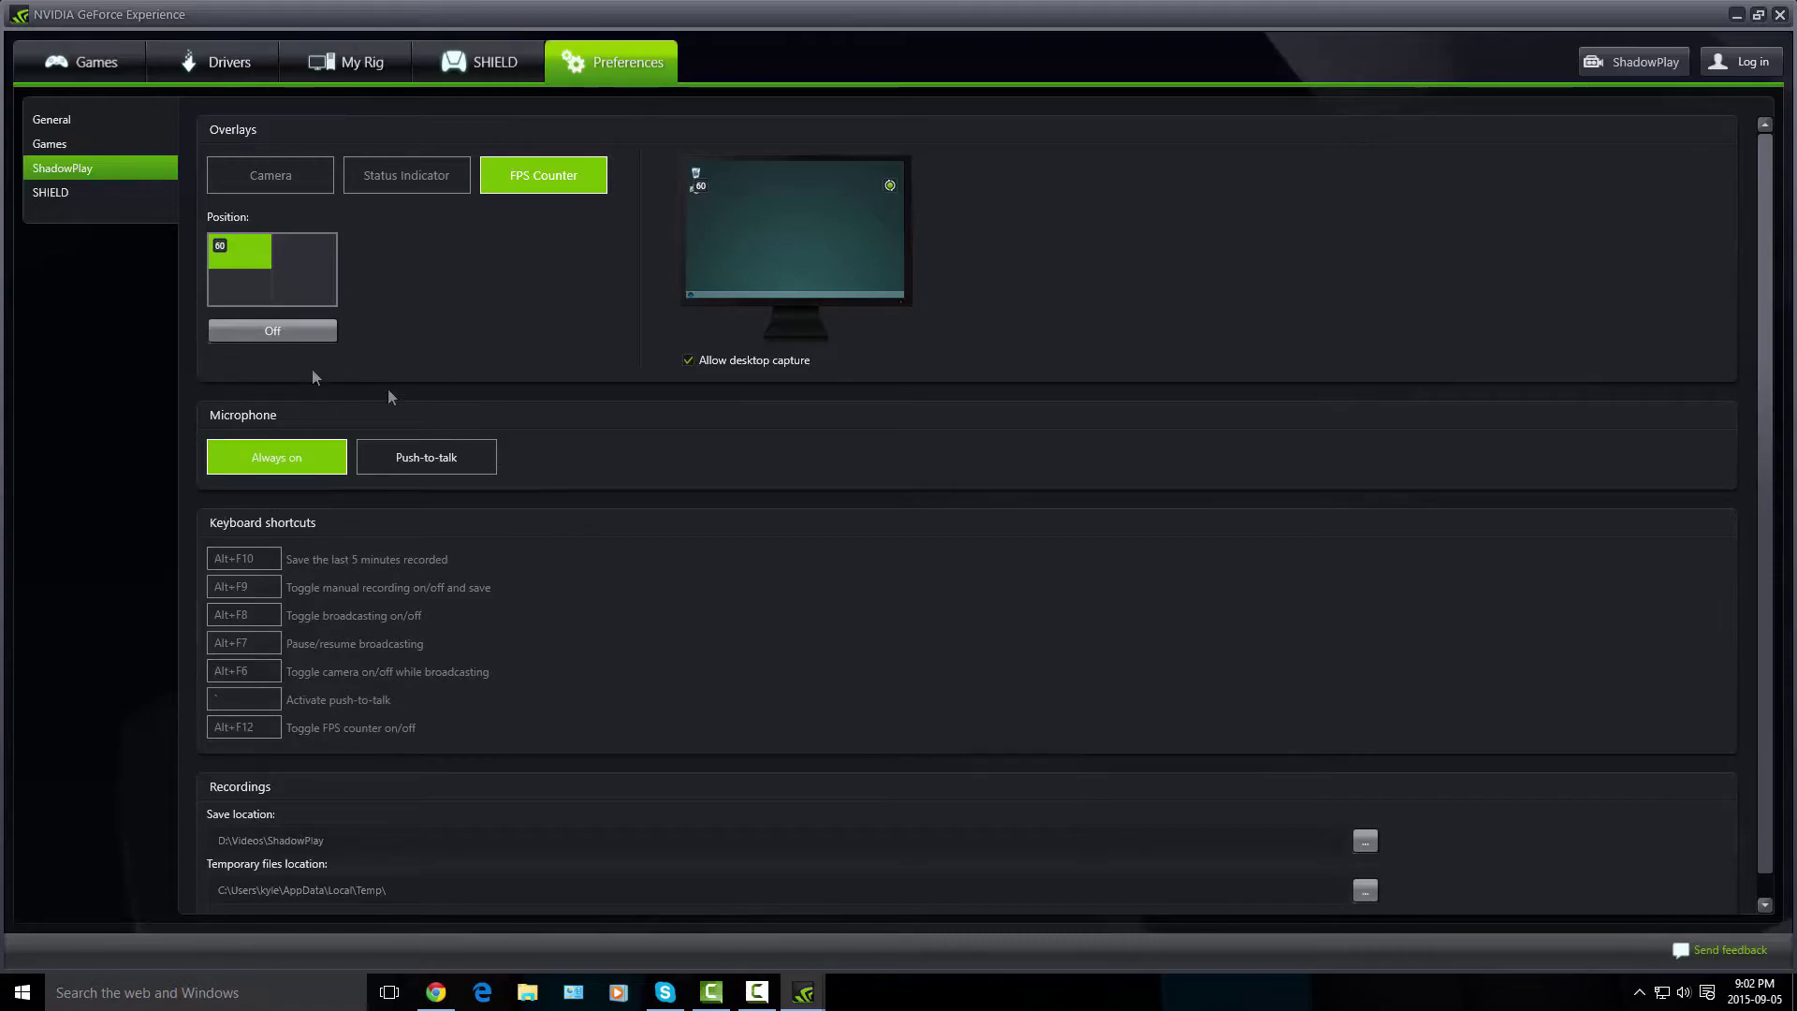
# Scroll the ShadowPlay preferences down to the Save location setting.
pyautogui.scroll(-1, 328, 487)
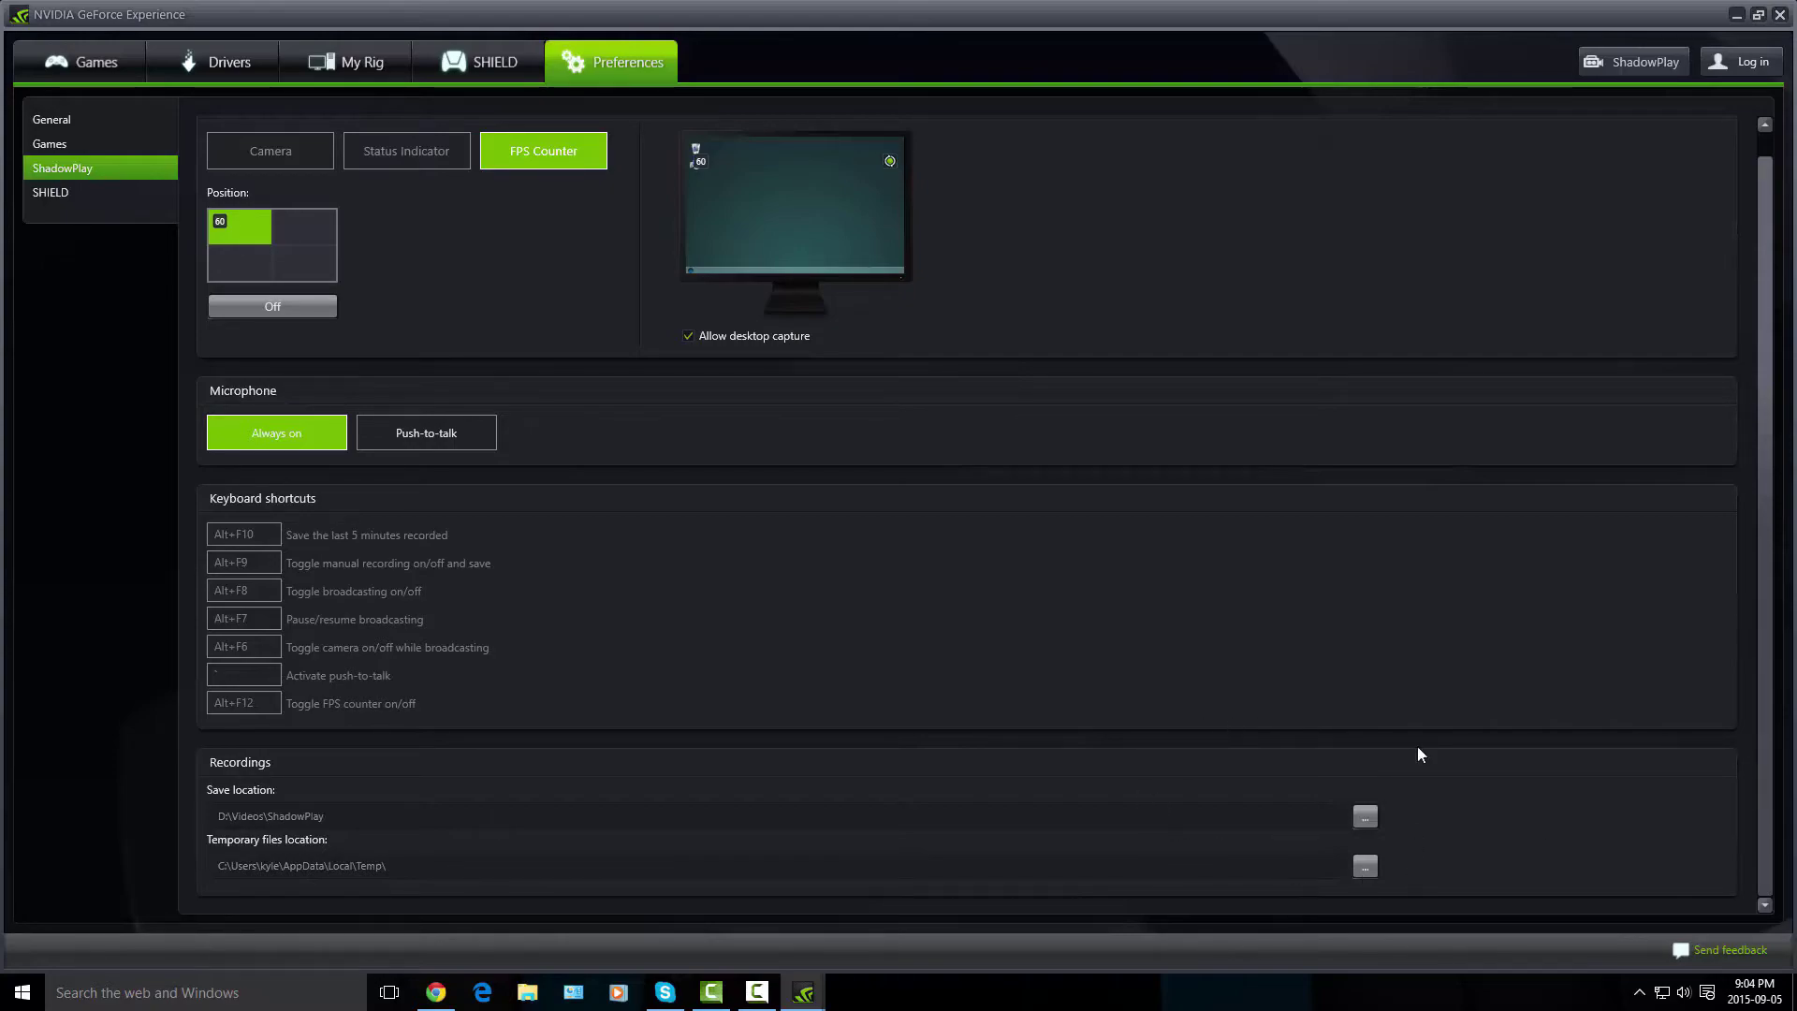
# Browse to D:\Videos and select the ShadowPlay folder as the recordings location.
pyautogui.click(1364, 815)
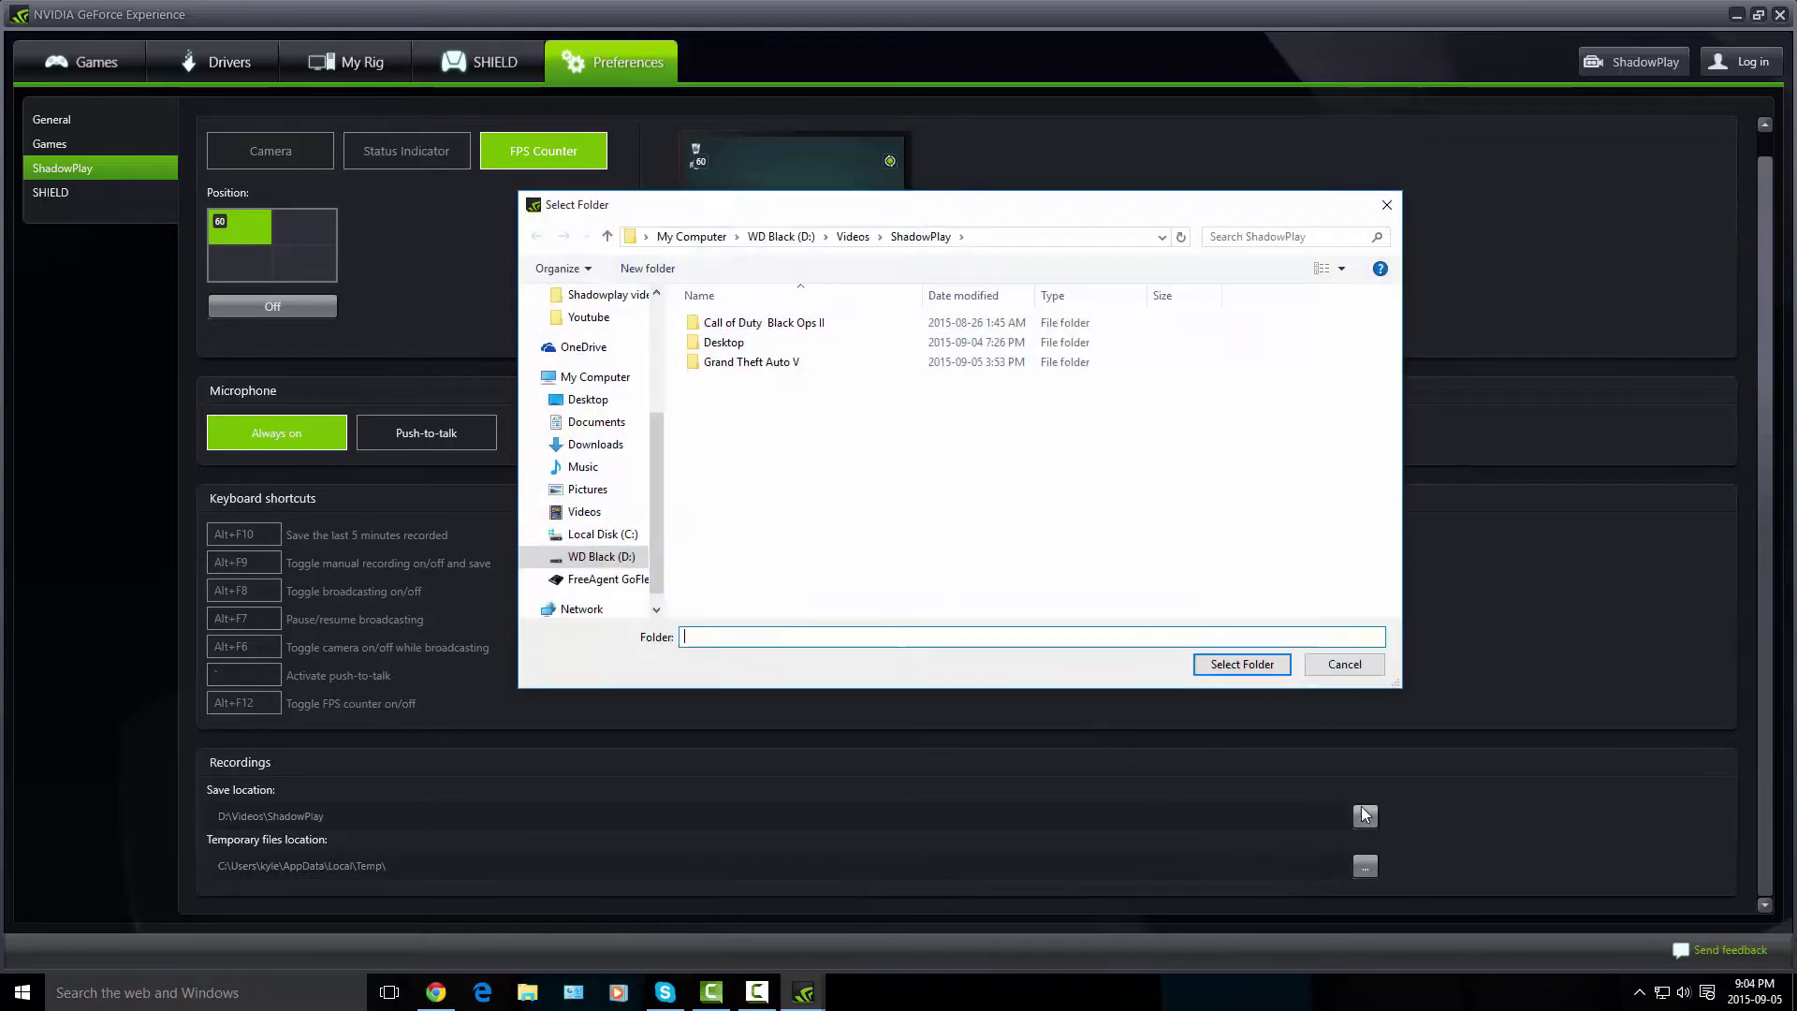
pyautogui.click(854, 237)
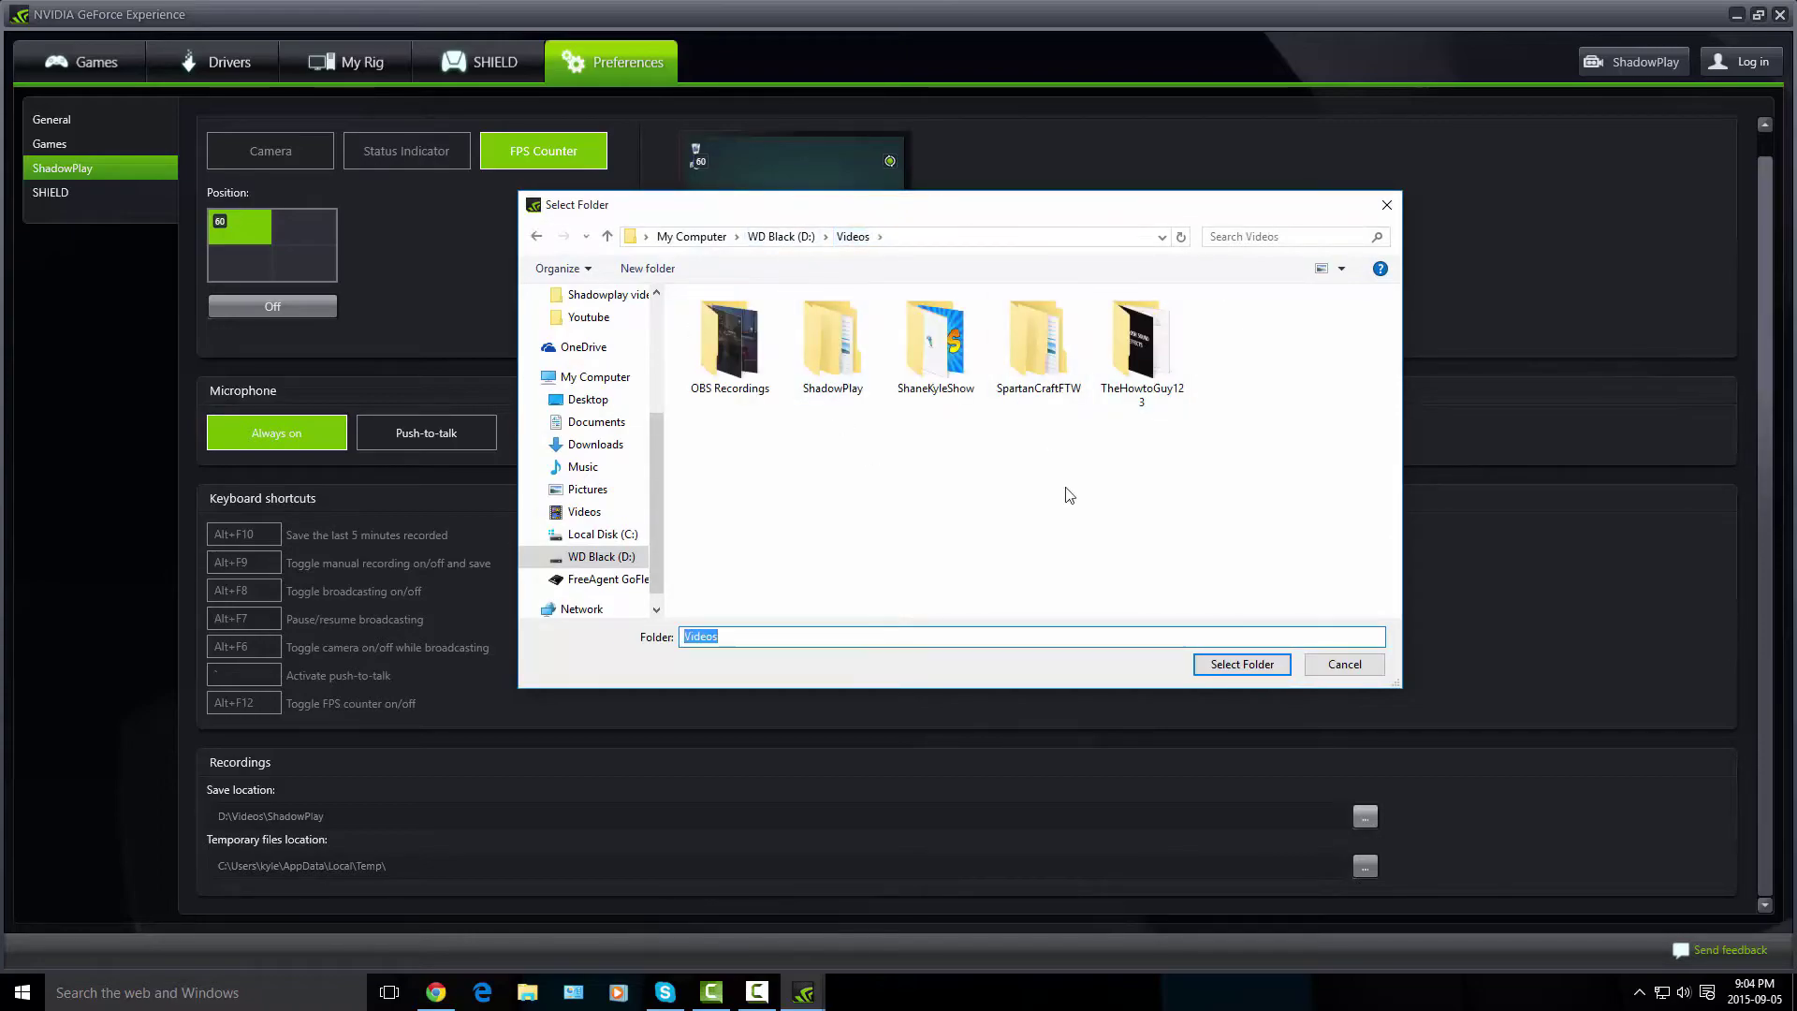
pyautogui.click(831, 339)
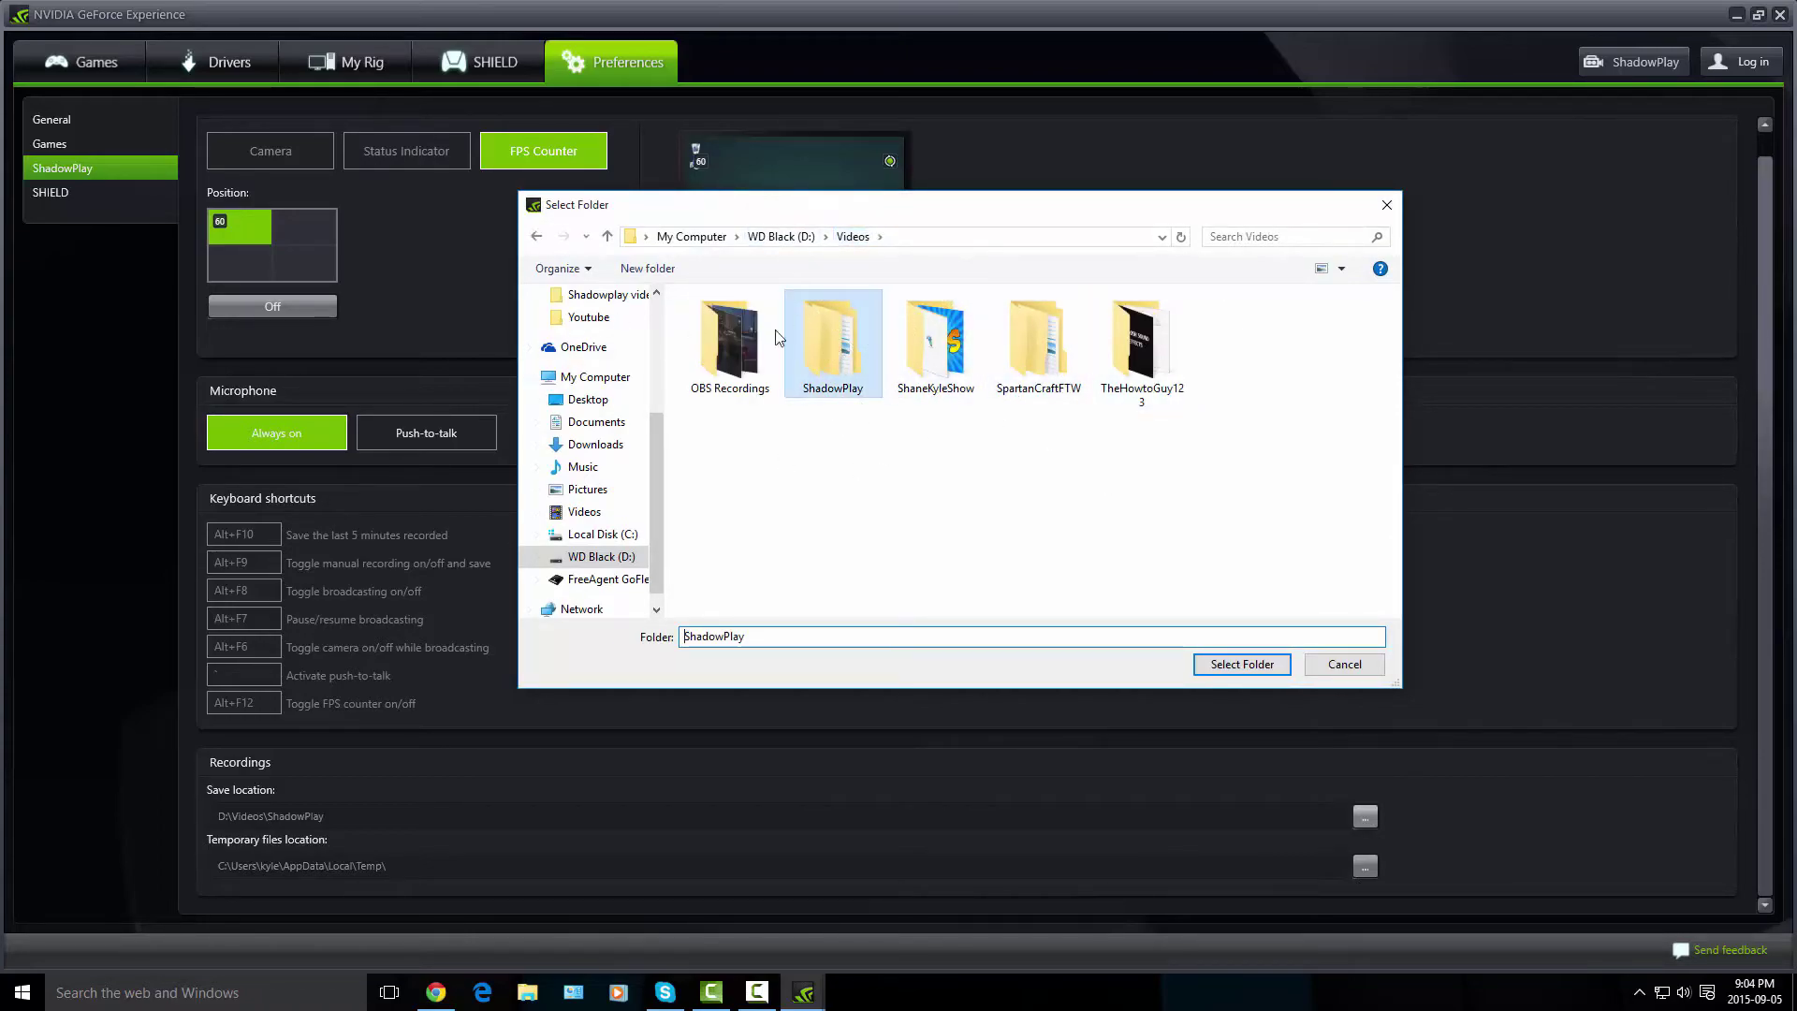
pyautogui.doubleClick(833, 391)
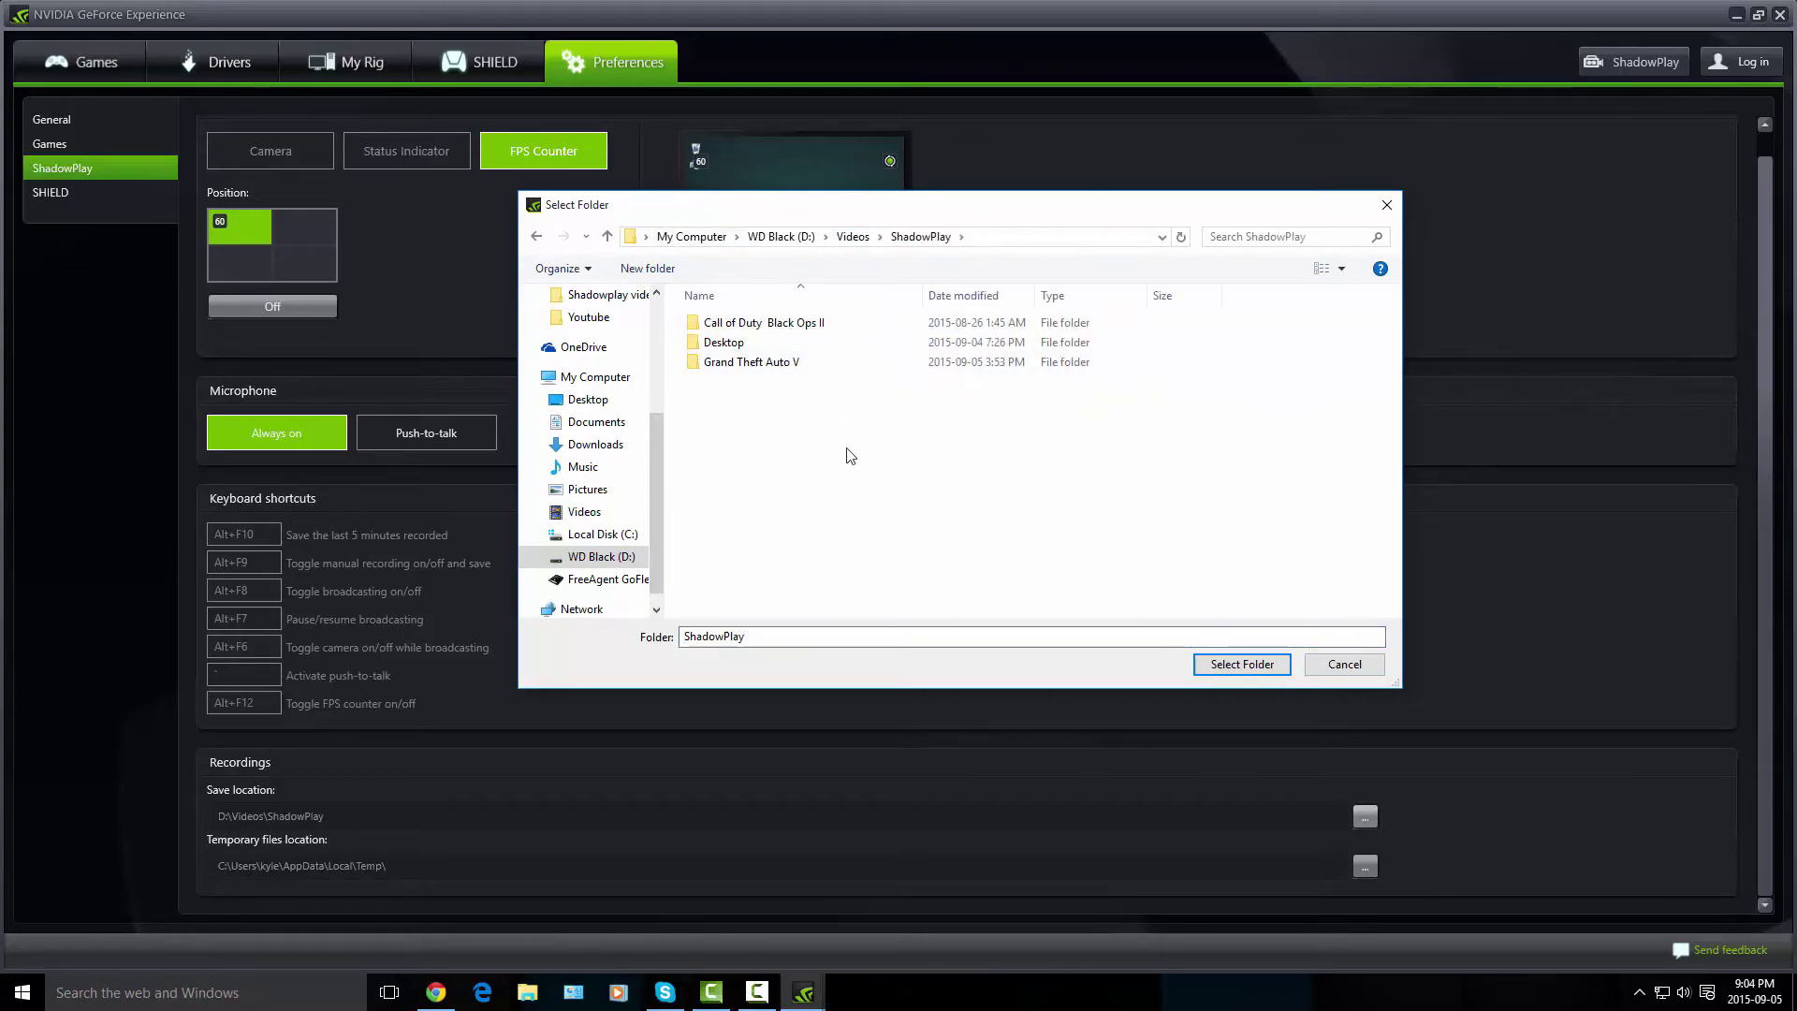
pyautogui.click(726, 344)
pyautogui.click(753, 365)
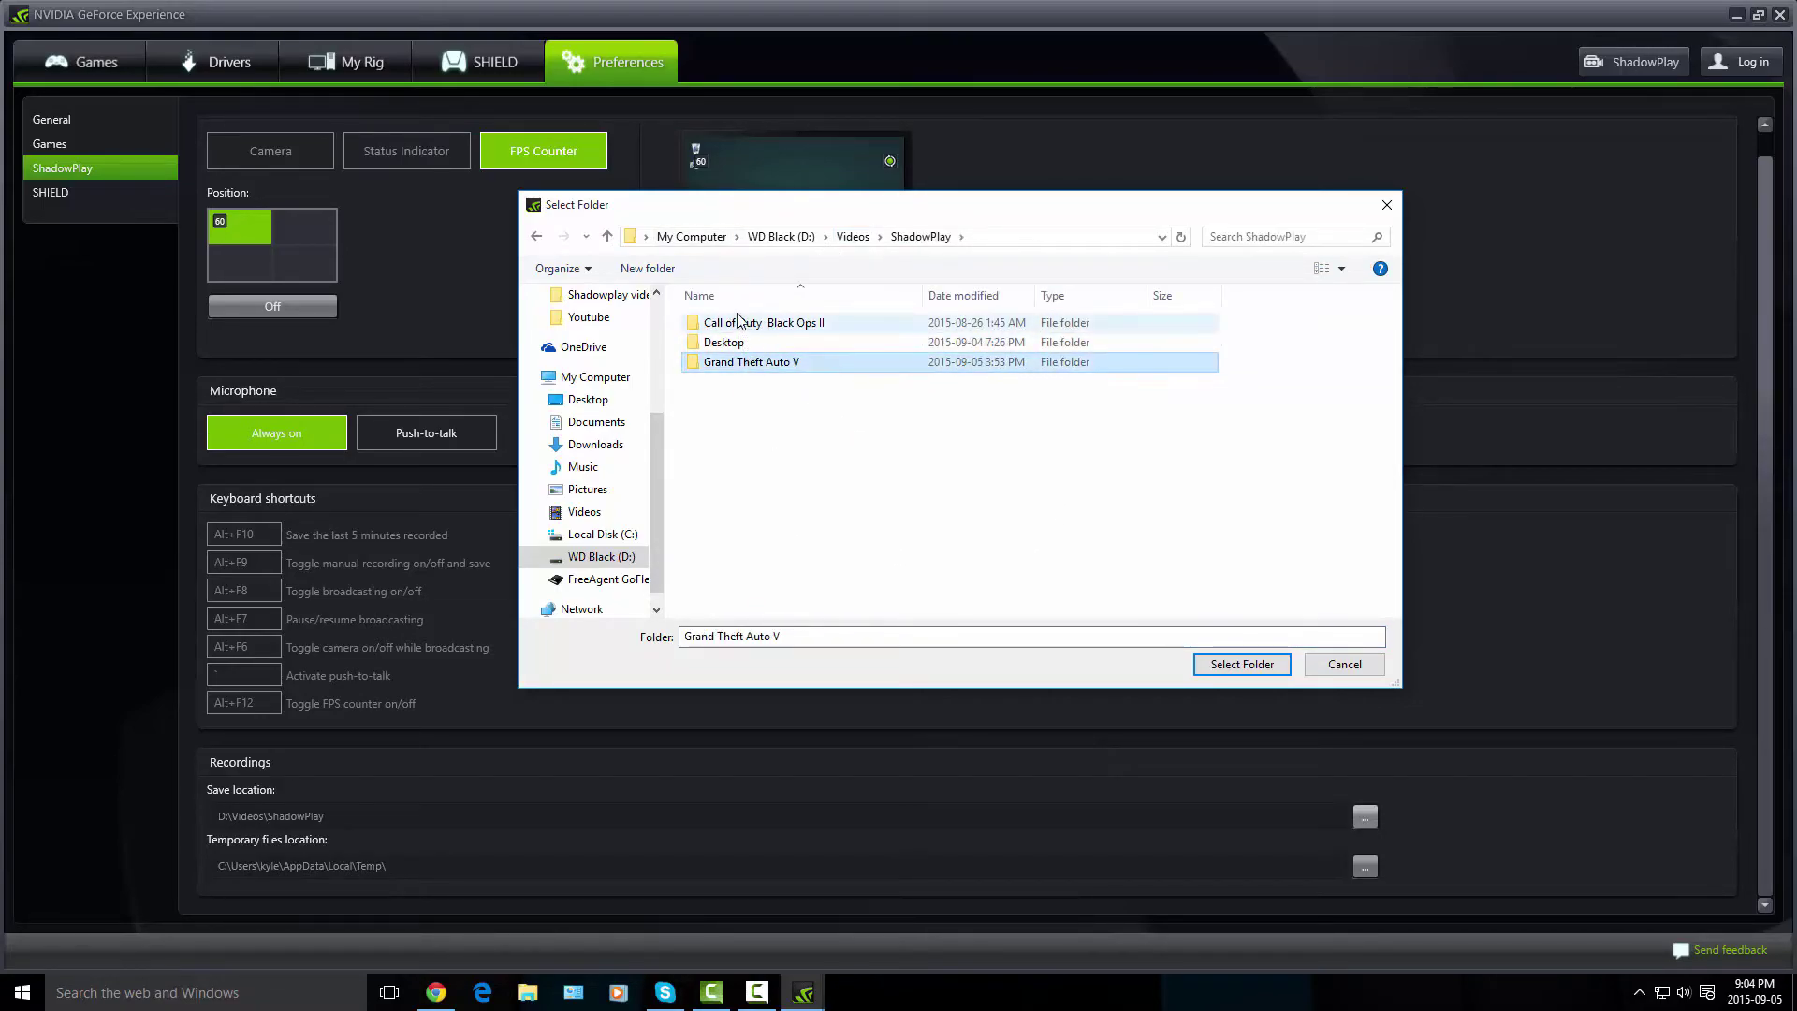
pyautogui.click(739, 322)
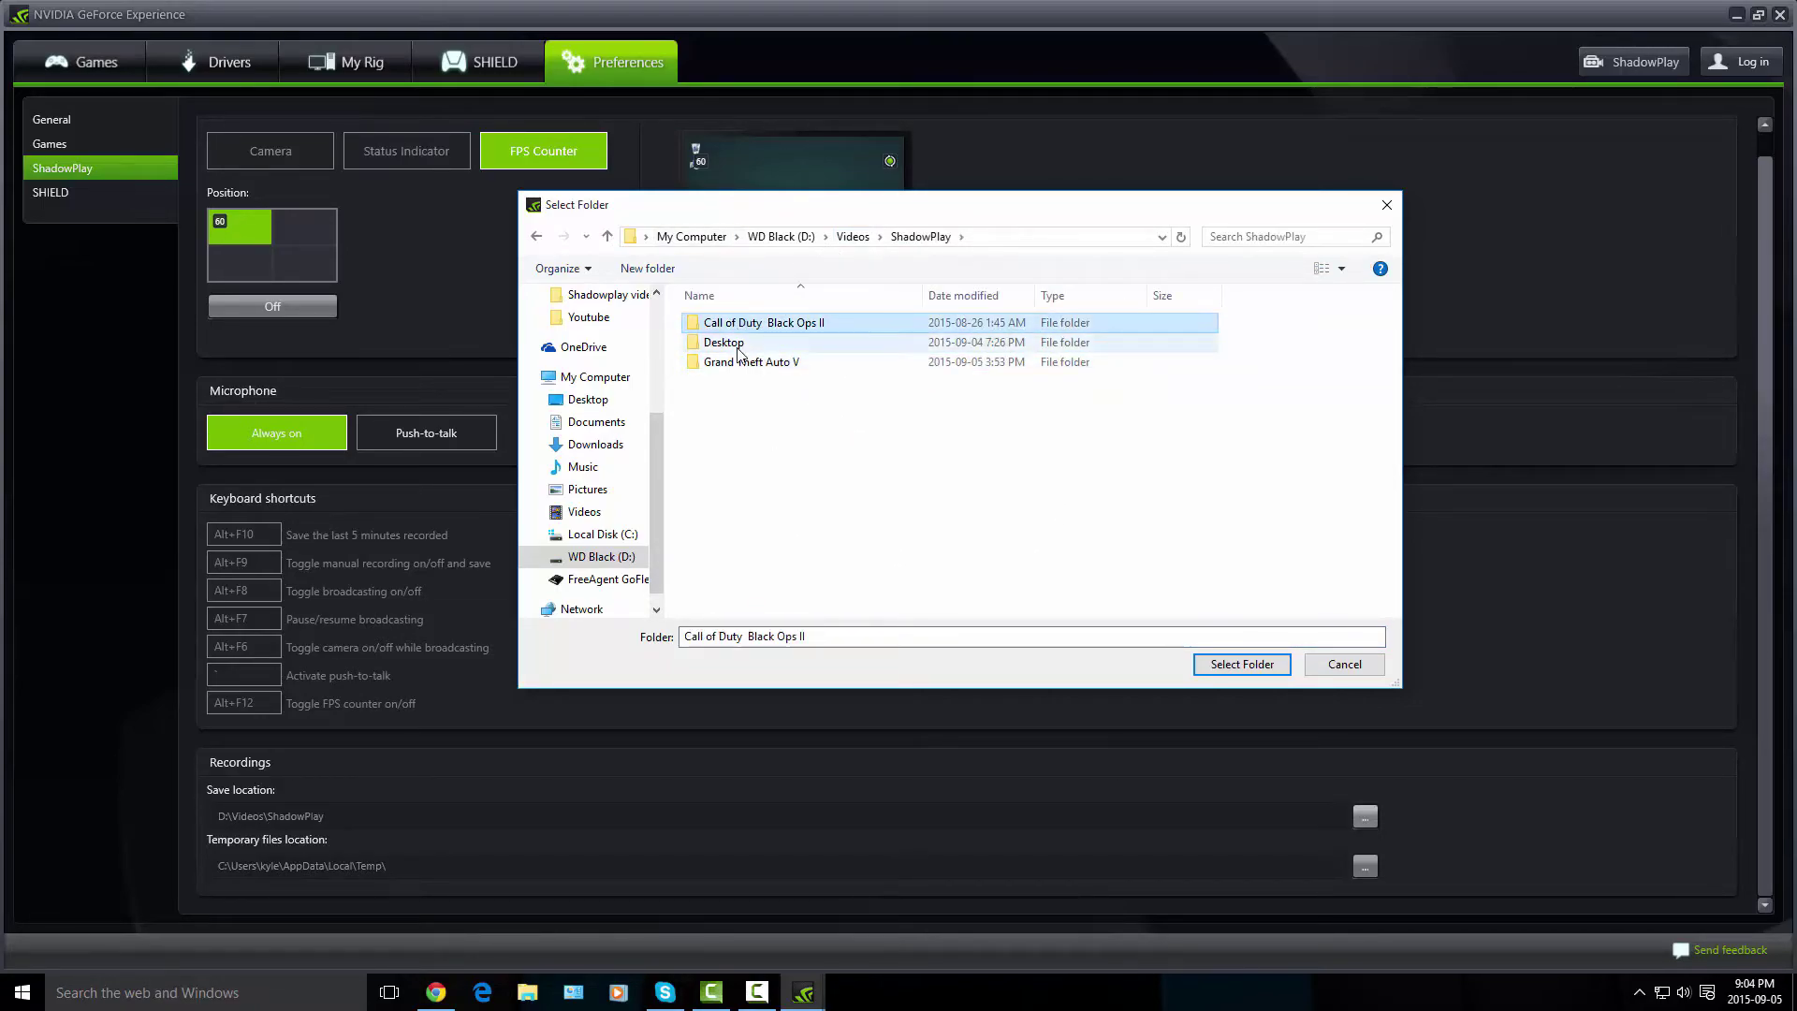
pyautogui.click(846, 235)
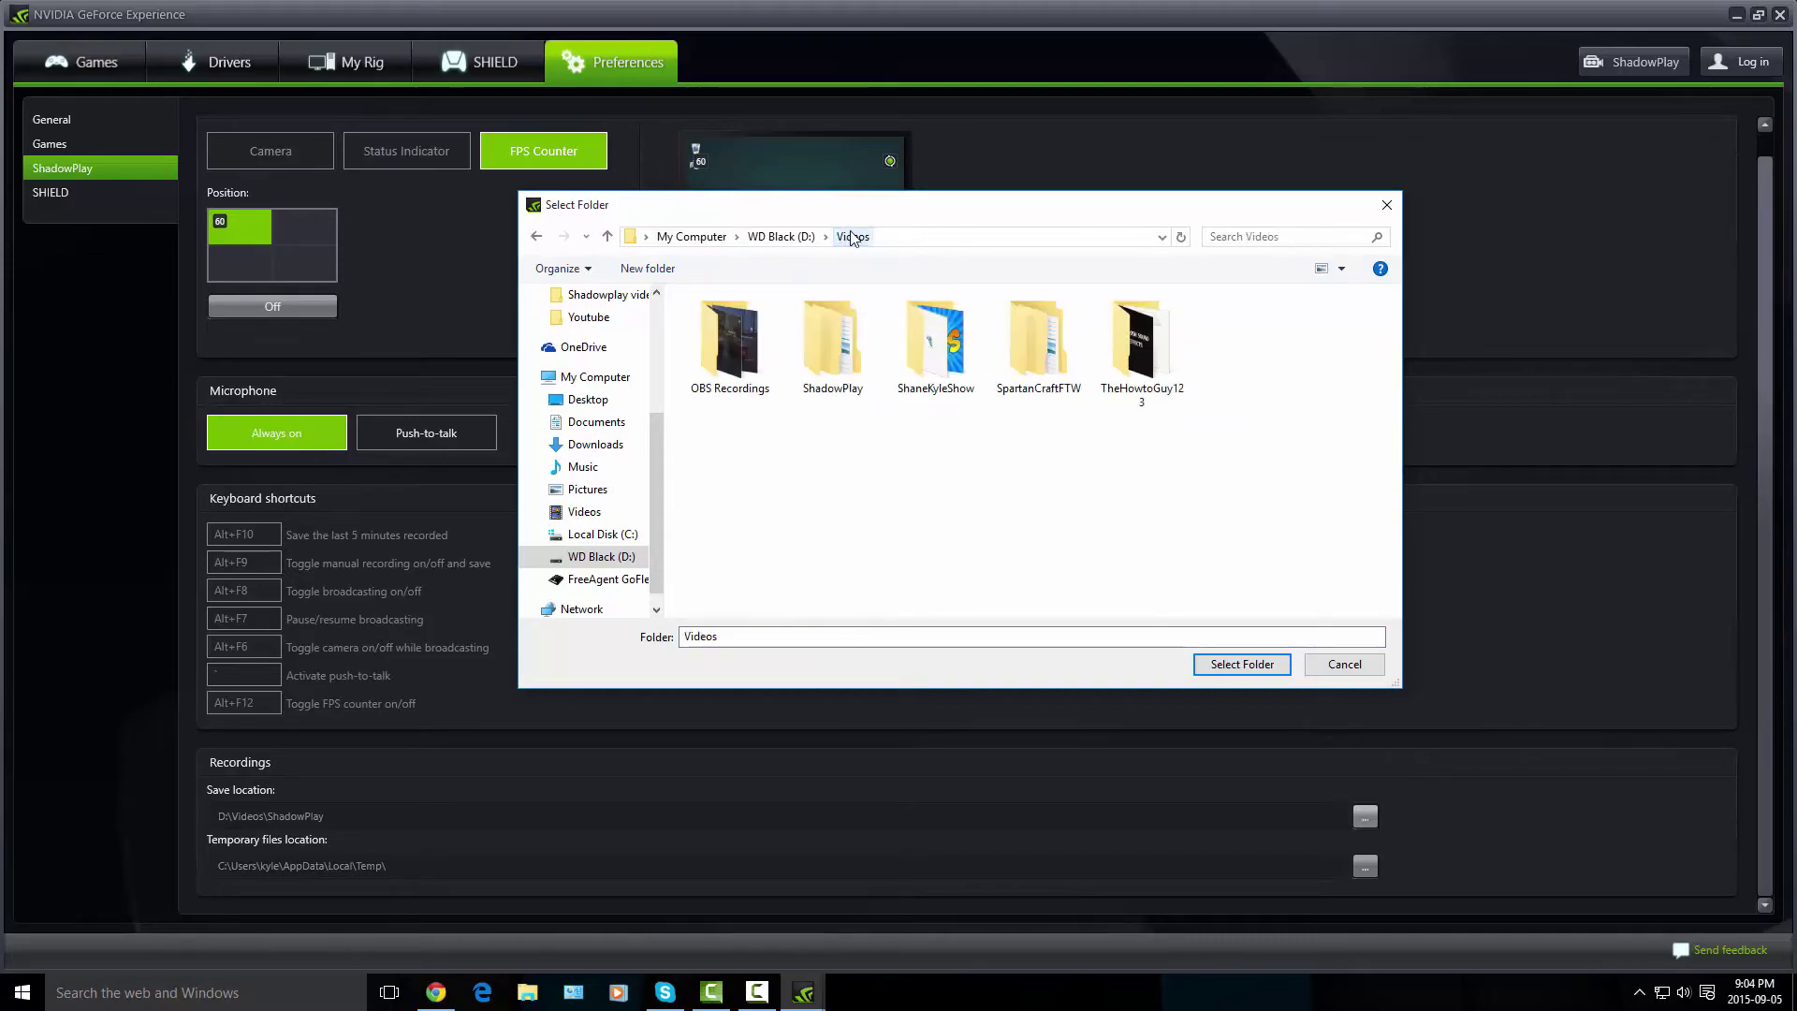
pyautogui.click(821, 339)
# Confirm D:\Videos\ShadowPlay as the ShadowPlay recordings save folder.
pyautogui.click(1250, 660)
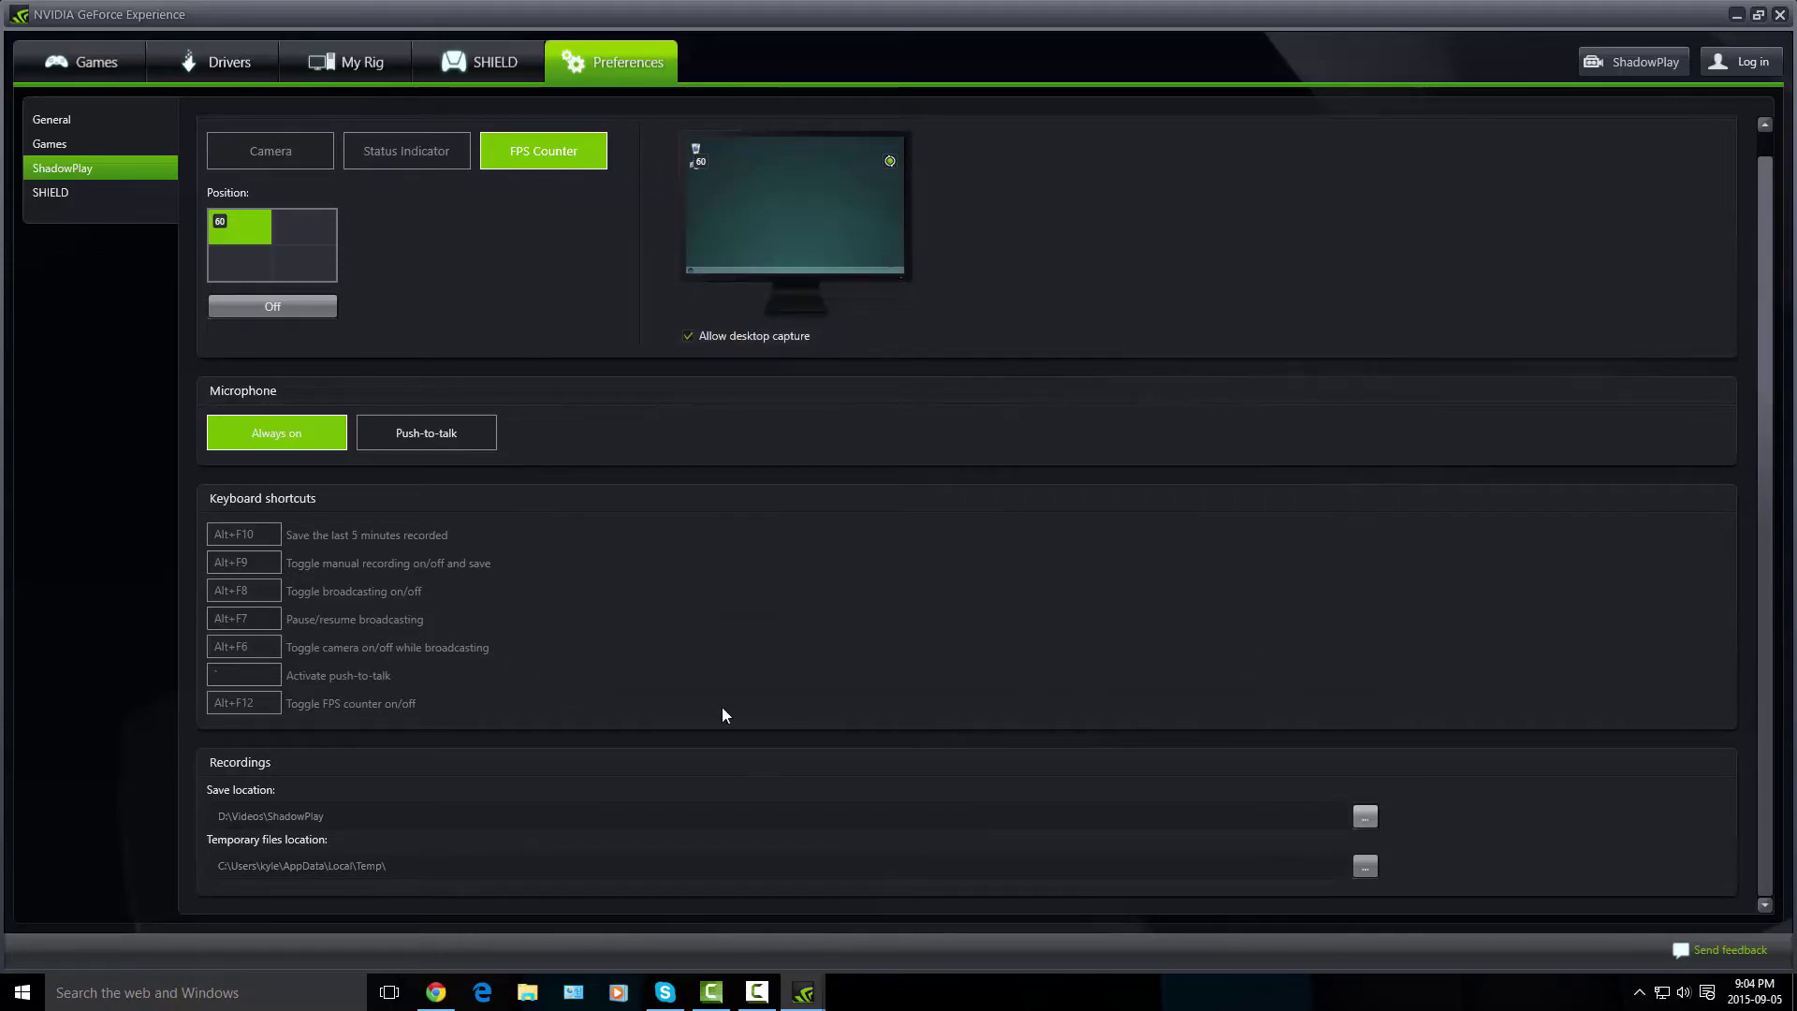